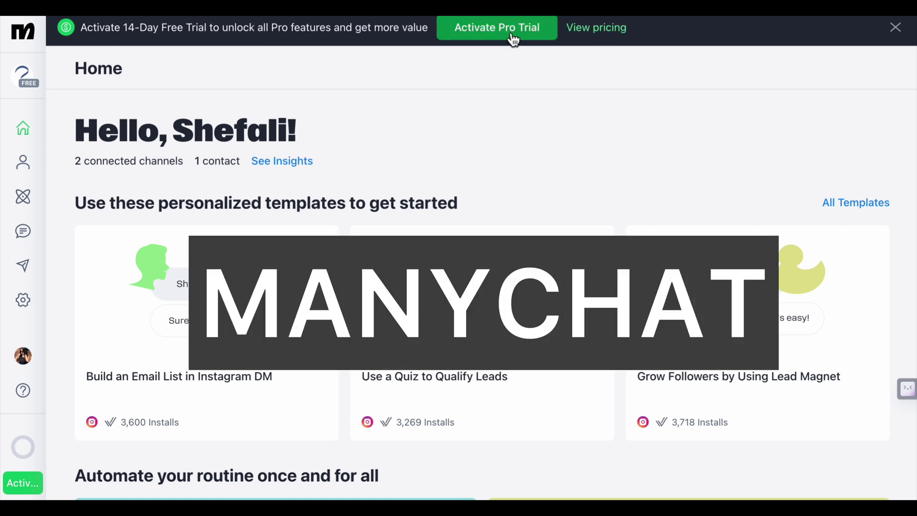
# Step: Dismiss the Pro trial banner and open the account settings to view the available channels
pyautogui.click(894, 27)
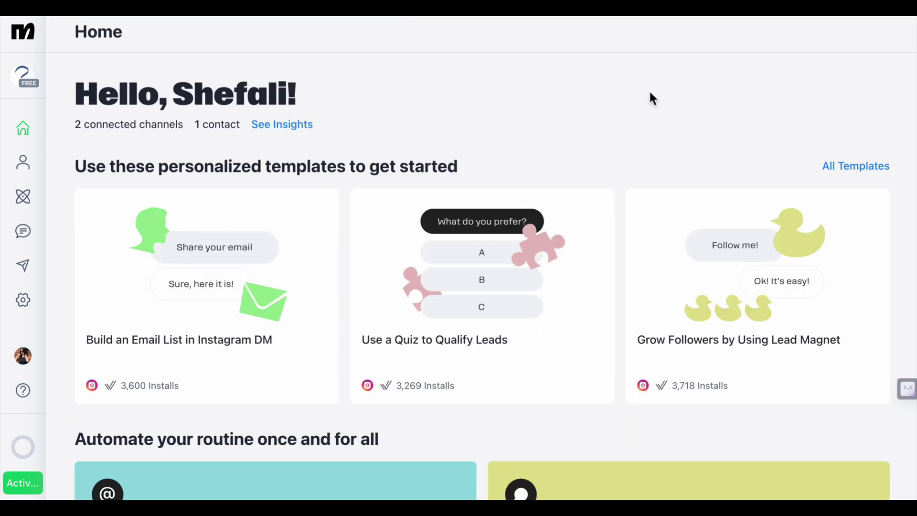
pyautogui.scroll(-1, 651, 96)
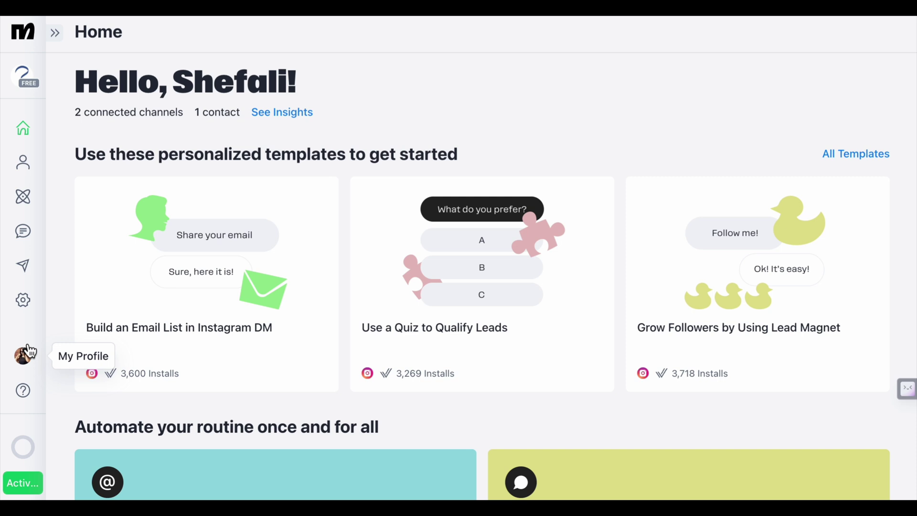
pyautogui.click(25, 302)
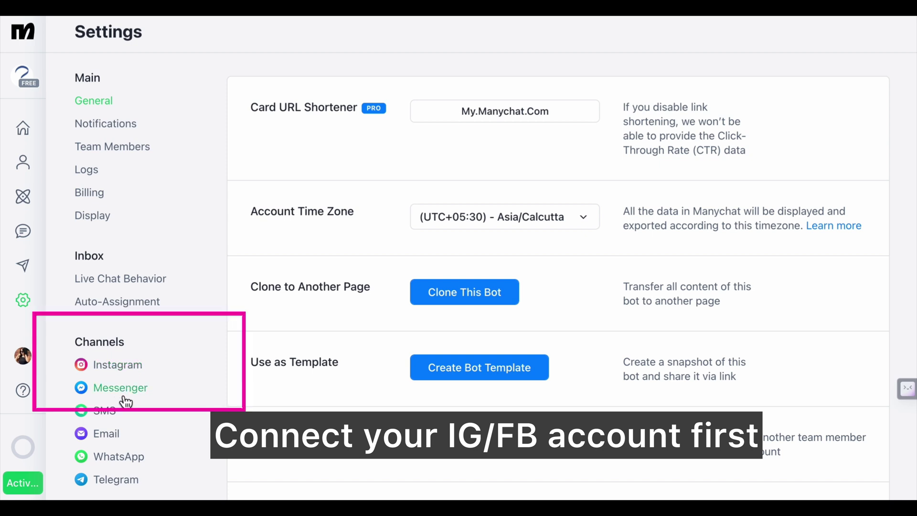
pyautogui.scroll(-1, 127, 474)
pyautogui.scroll(-1, 128, 472)
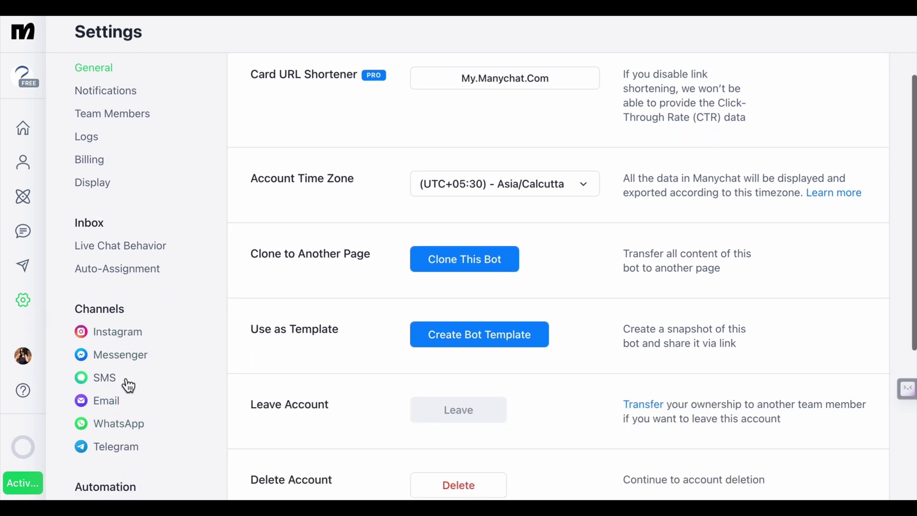
# Step: Review the Messenger channel settings, from the greeting text through the default reply, welcome message and main menu
pyautogui.click(118, 362)
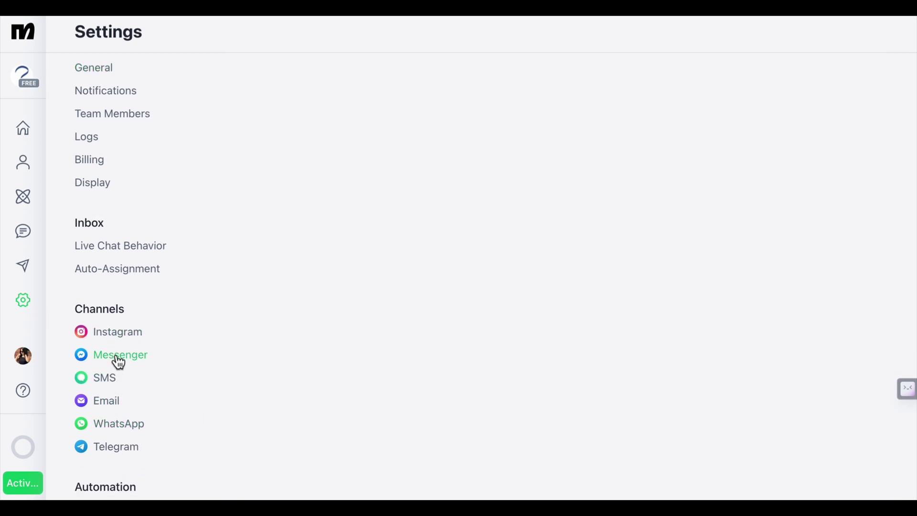
pyautogui.scroll(2, 366, 329)
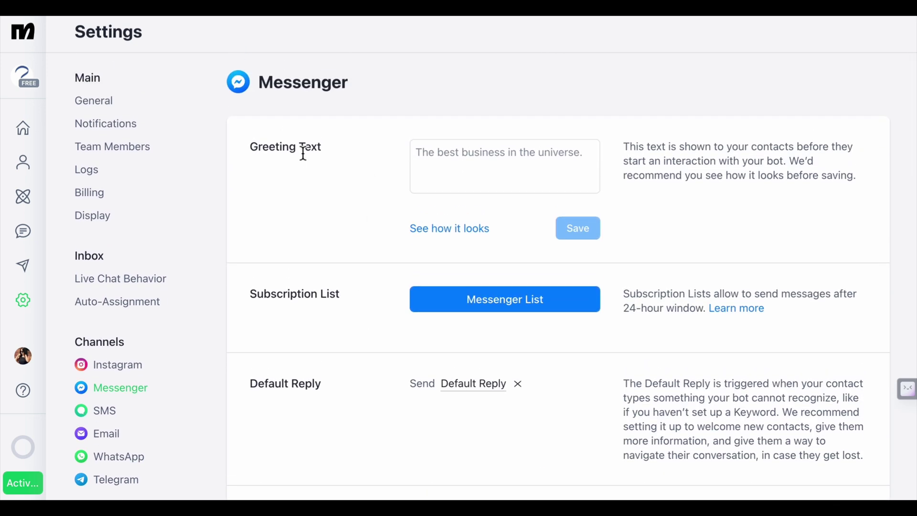
pyautogui.scroll(-6, 432, 221)
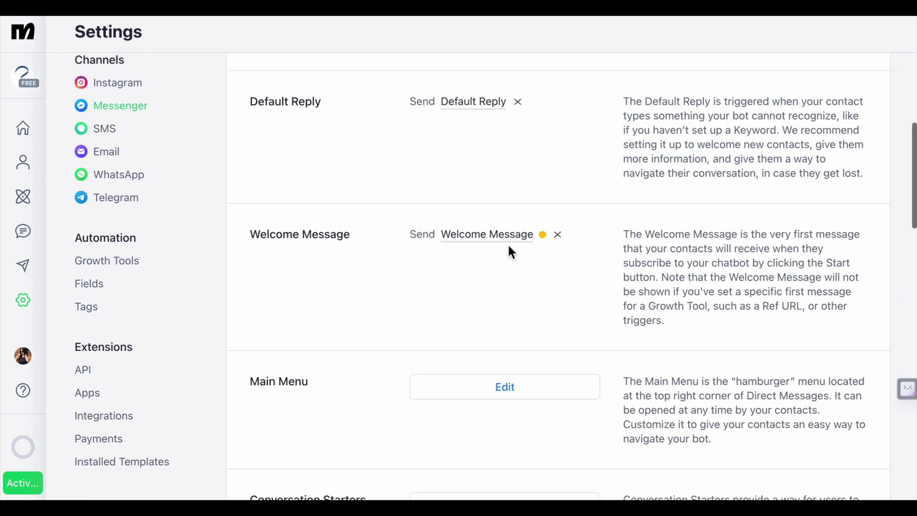
pyautogui.scroll(-2, 510, 250)
pyautogui.scroll(2, 101, 260)
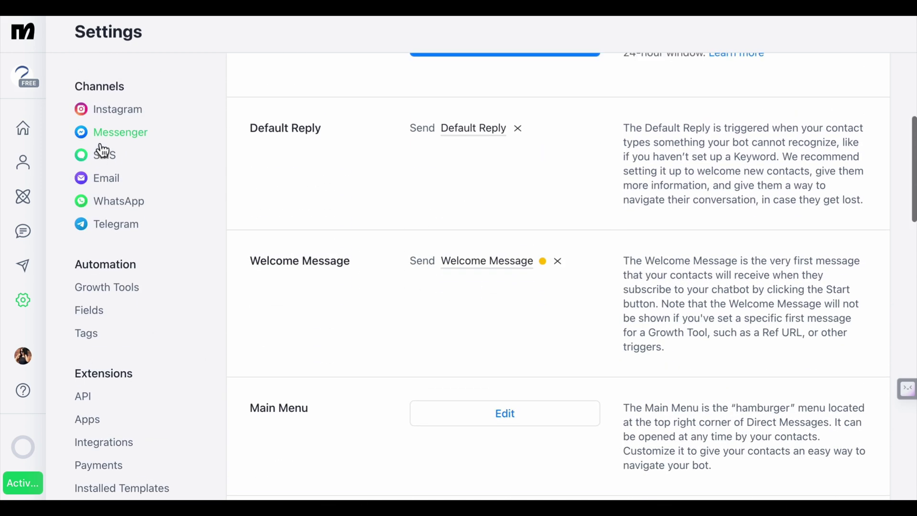
# Step: Review the Instagram channel settings, from the default reply down to the options for refreshing permissions, disabling and removing the account
pyautogui.click(109, 117)
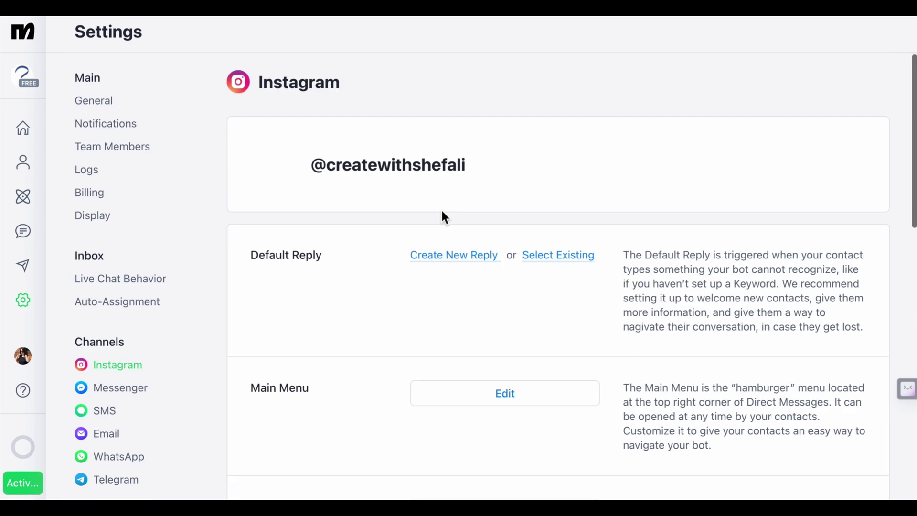
pyautogui.scroll(-2, 511, 400)
pyautogui.scroll(-2, 509, 397)
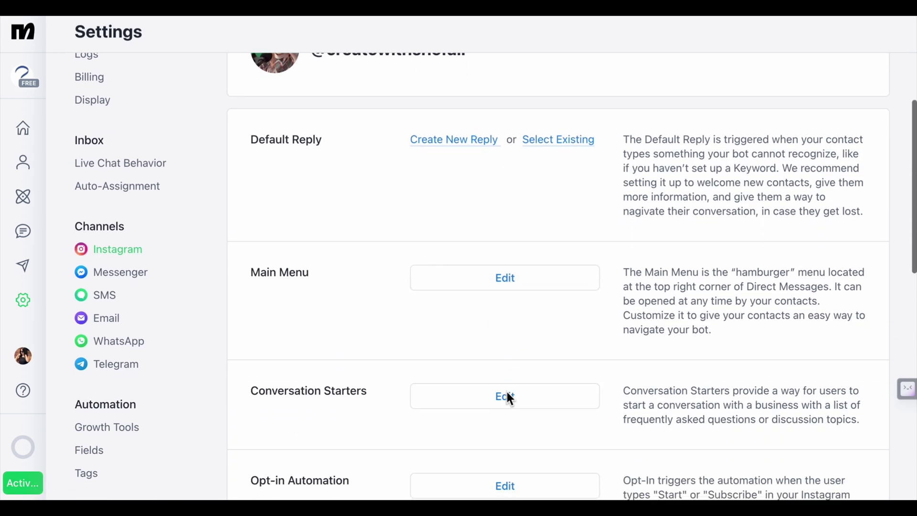
pyautogui.scroll(3, 373, 158)
pyautogui.scroll(-5, 388, 290)
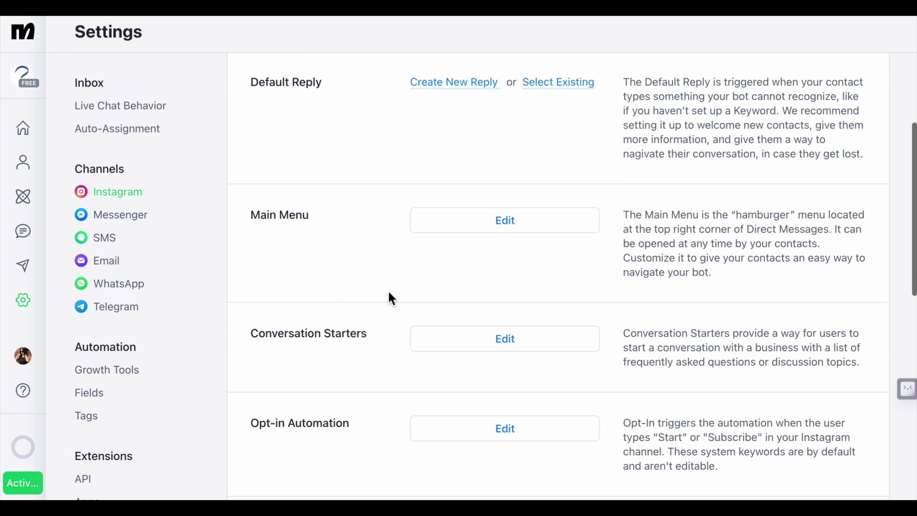
pyautogui.scroll(-2, 389, 294)
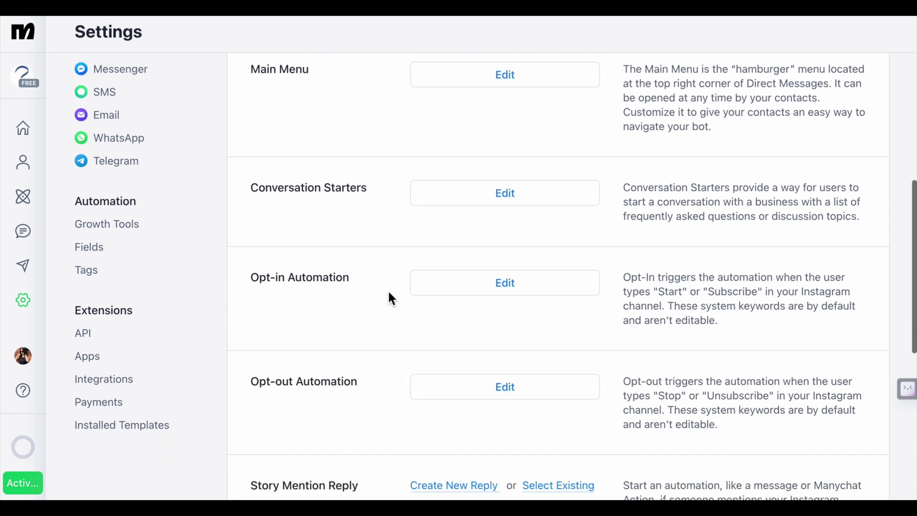
pyautogui.scroll(-2, 389, 293)
pyautogui.scroll(-3, 389, 294)
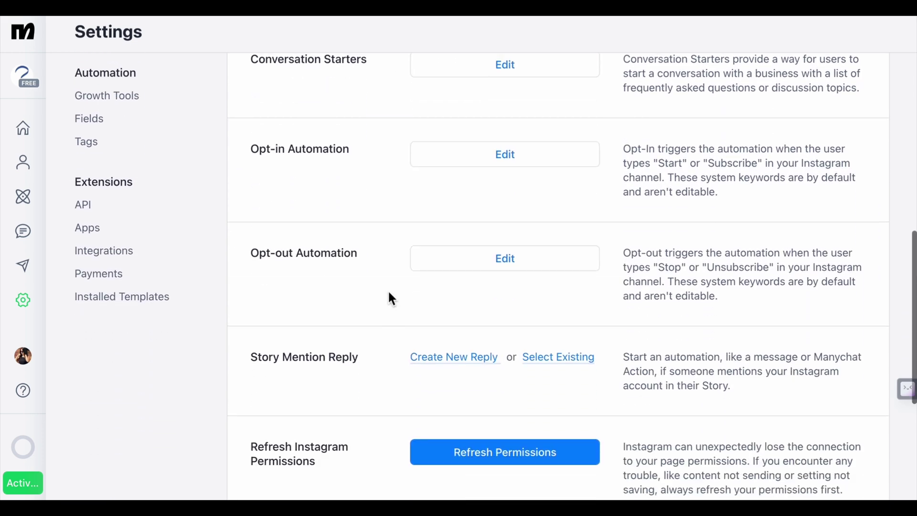
pyautogui.scroll(-2, 429, 337)
pyautogui.scroll(-3, 423, 355)
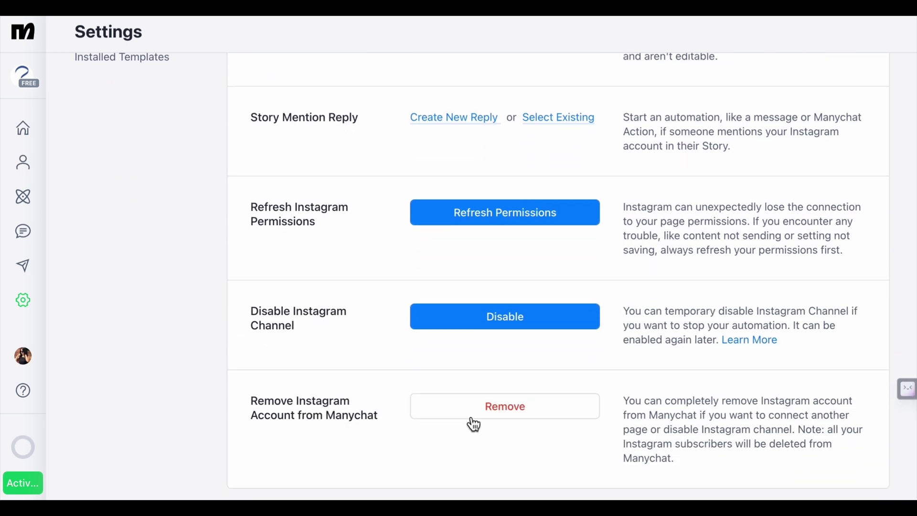
pyautogui.scroll(7, 329, 355)
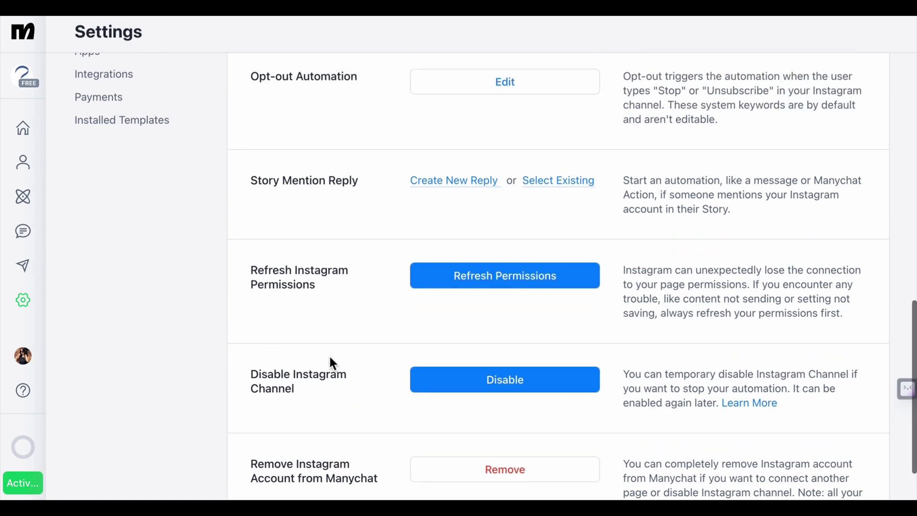
pyautogui.scroll(3, 124, 307)
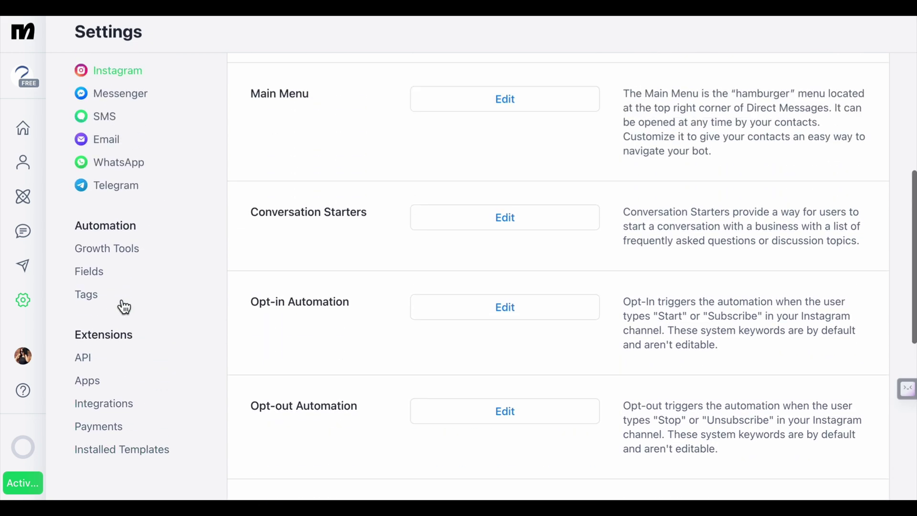
# Step: View the SMS channel settings and the contacts list
pyautogui.click(98, 179)
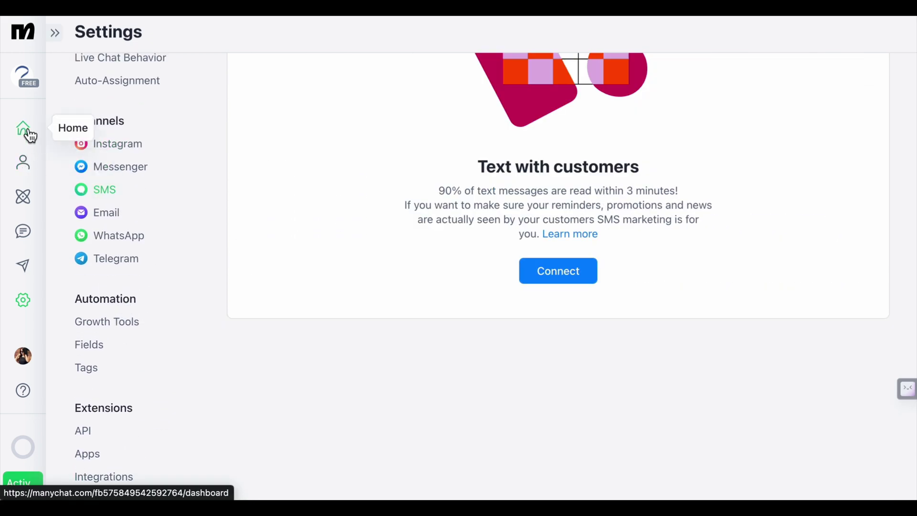
pyautogui.click(22, 175)
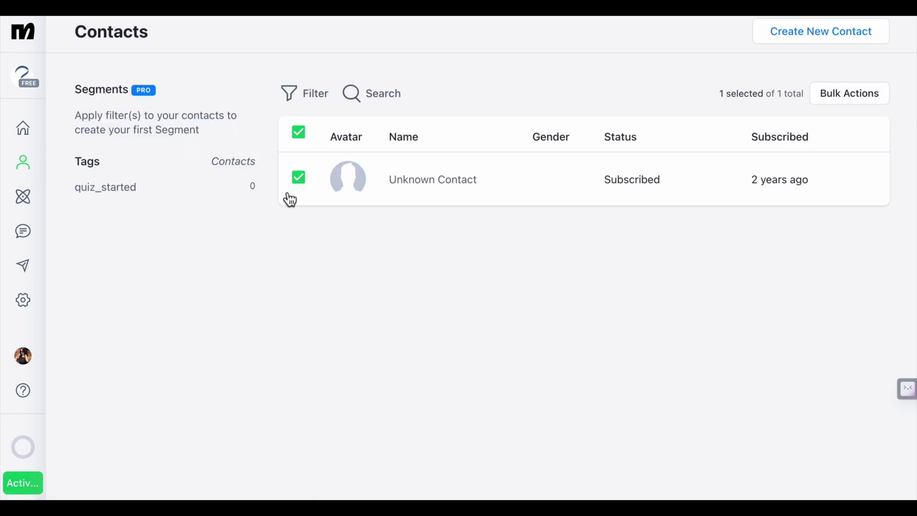
# Step: Open the My Automations list and dismiss the Summarize pop-up covering it
pyautogui.click(30, 205)
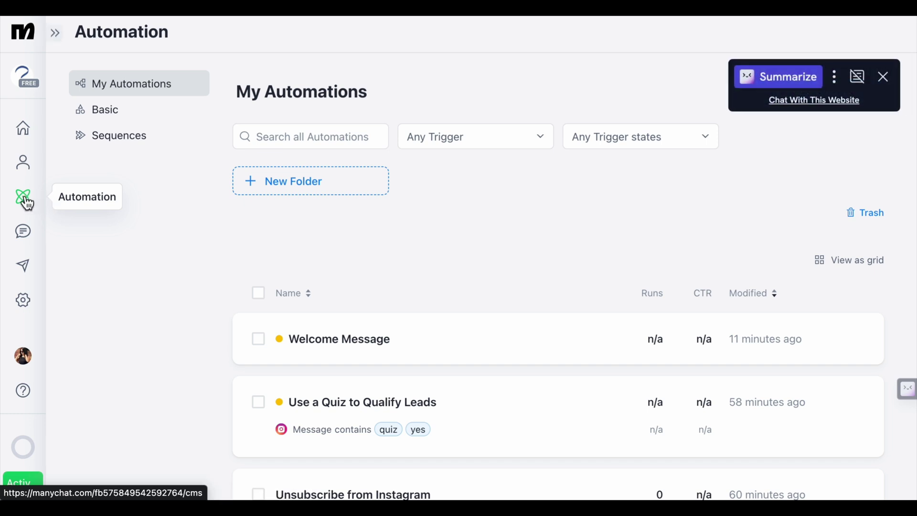
pyautogui.click(883, 77)
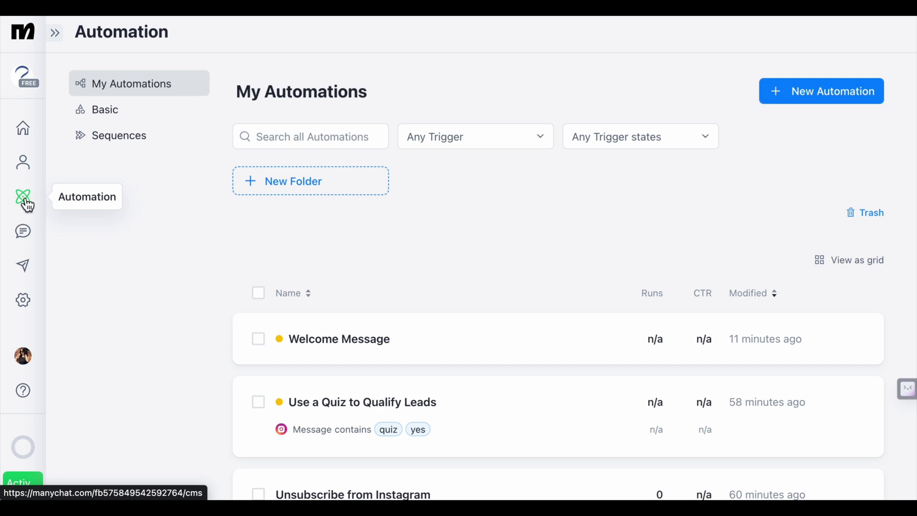
pyautogui.scroll(-1, 107, 348)
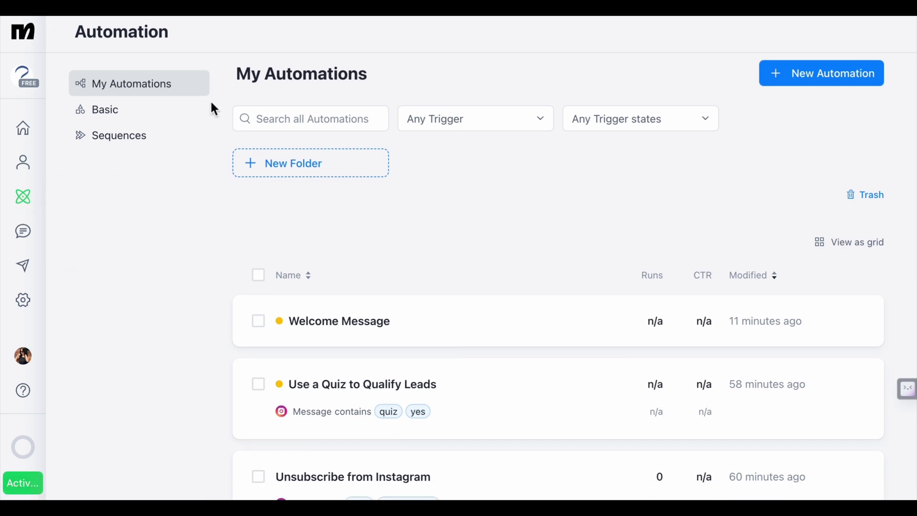
# Step: Review the Basic automations for Instagram, including Conversation Starters, Story Mention Reply, Default Reply and Main Menu
pyautogui.click(128, 118)
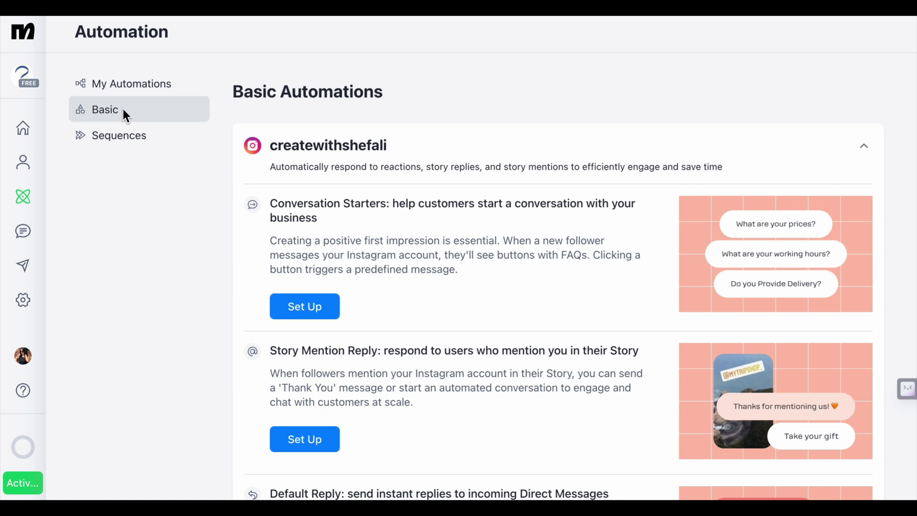
pyautogui.scroll(-1, 379, 385)
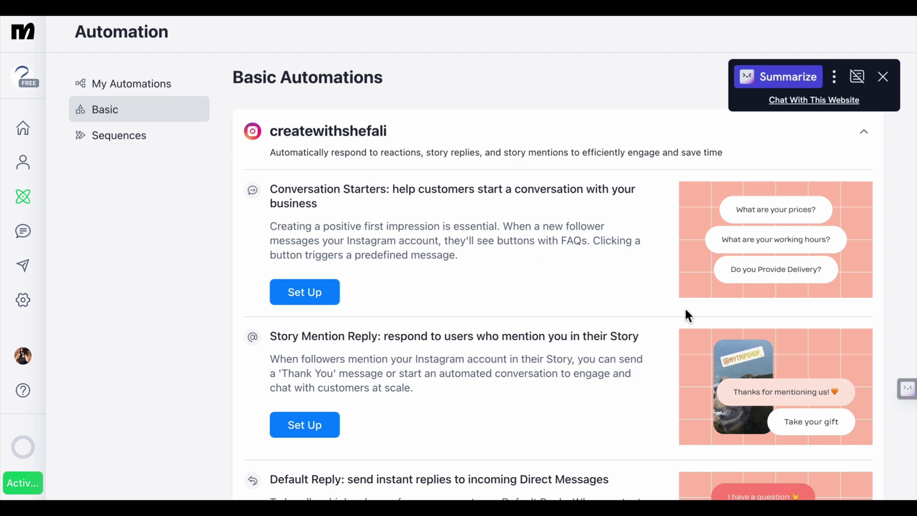
pyautogui.scroll(-1, 587, 345)
pyautogui.scroll(-2, 497, 415)
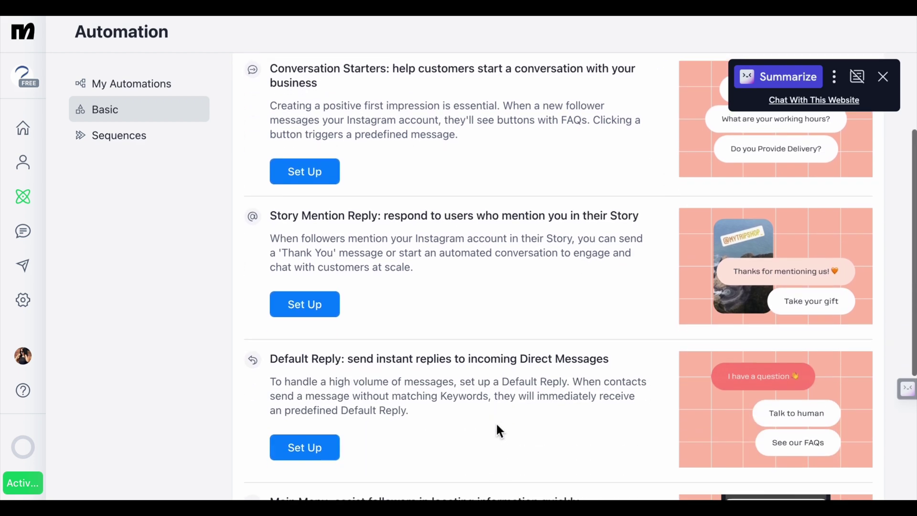
pyautogui.scroll(-4, 497, 427)
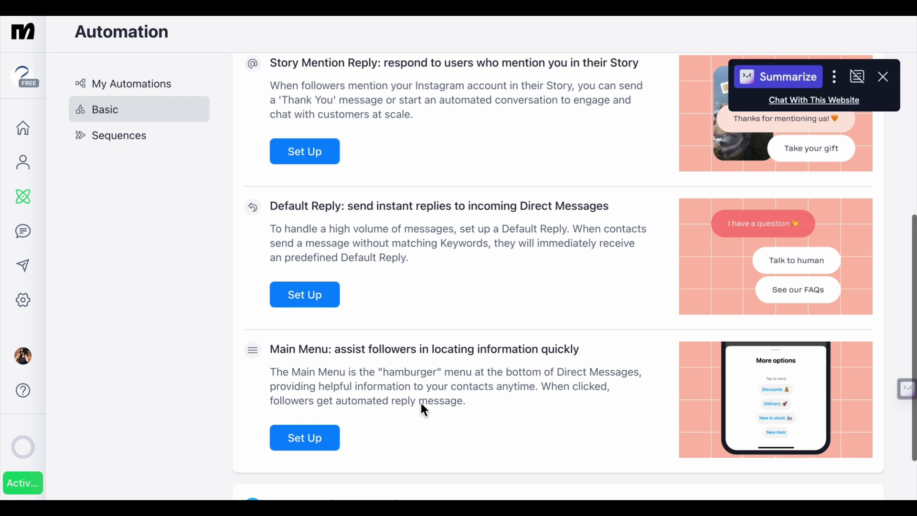
pyautogui.scroll(4, 426, 397)
# Step: Create a new sequence named "Insta try" and add two messages to it
pyautogui.click(141, 145)
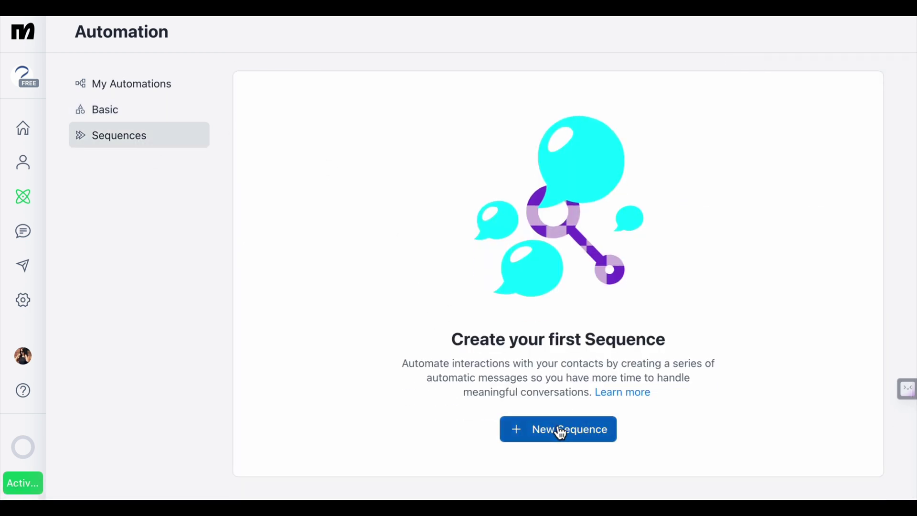
pyautogui.click(557, 432)
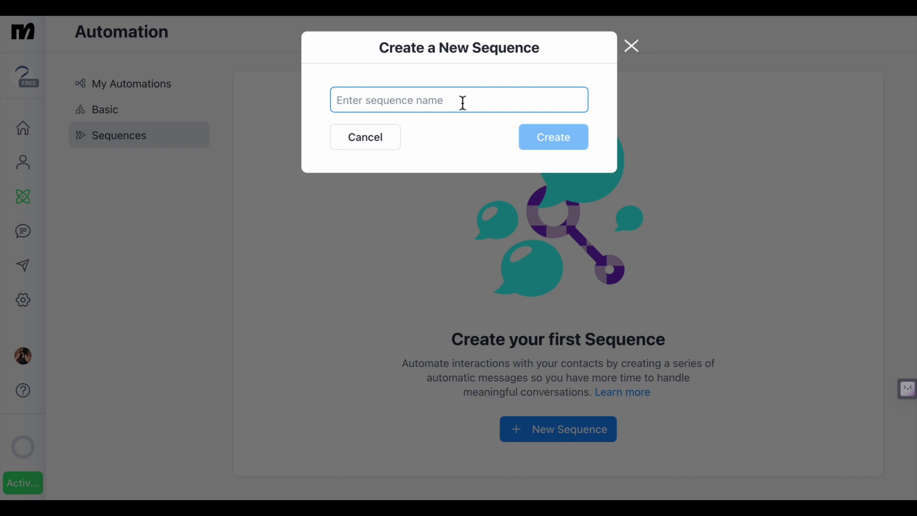
pyautogui.write('Insta try')
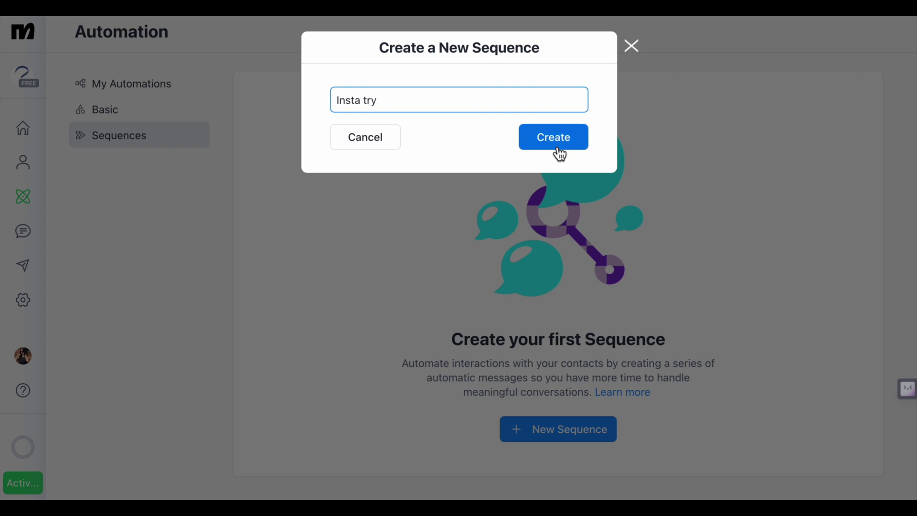
pyautogui.click(554, 145)
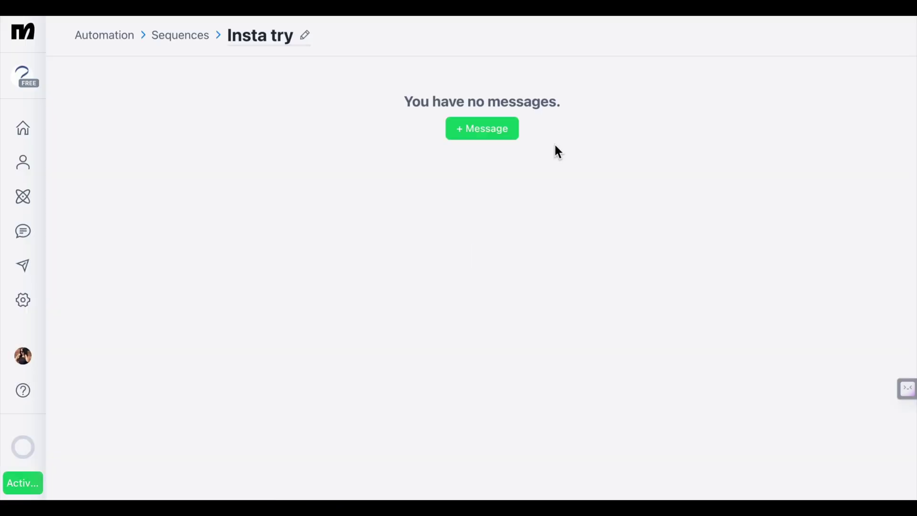
pyautogui.click(499, 137)
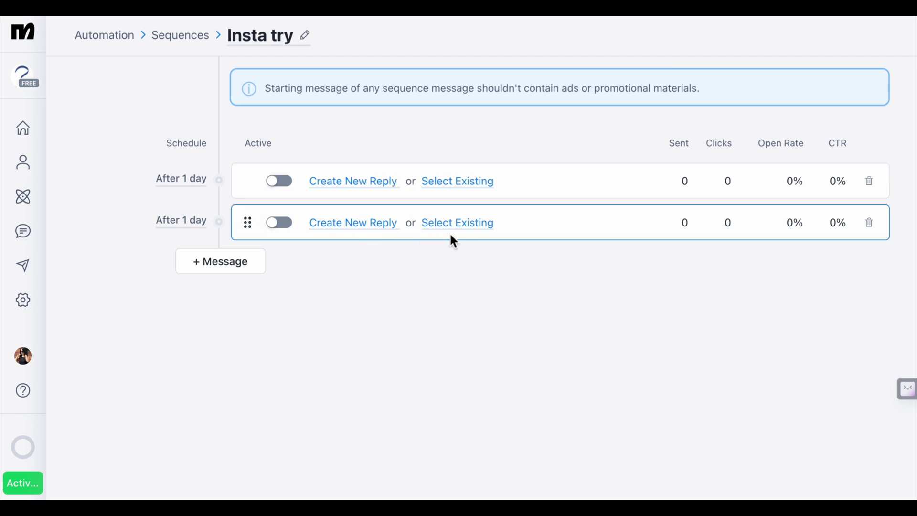
# Step: Browse the existing automations and trigger filters for the first sequence message, leave without picking one, and return to My Automations
pyautogui.click(460, 183)
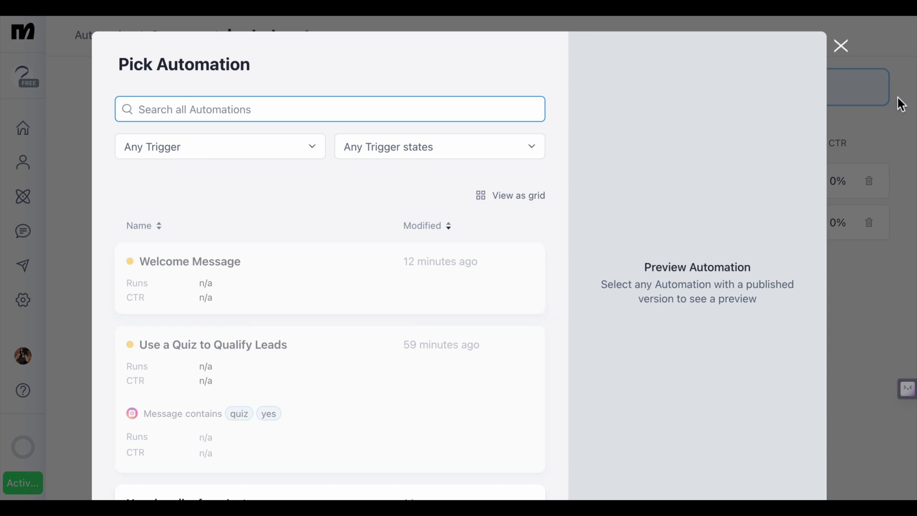
pyautogui.scroll(-5, 317, 374)
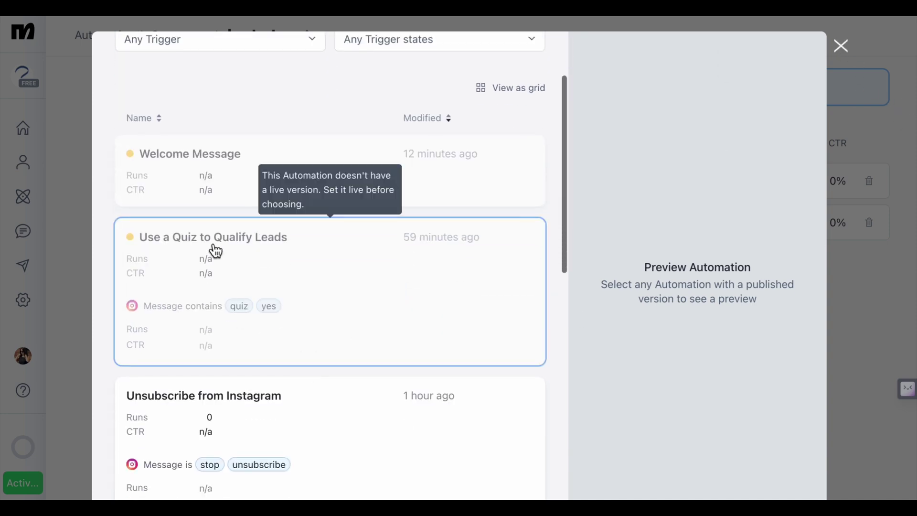
pyautogui.scroll(-2, 253, 337)
pyautogui.scroll(8, 251, 339)
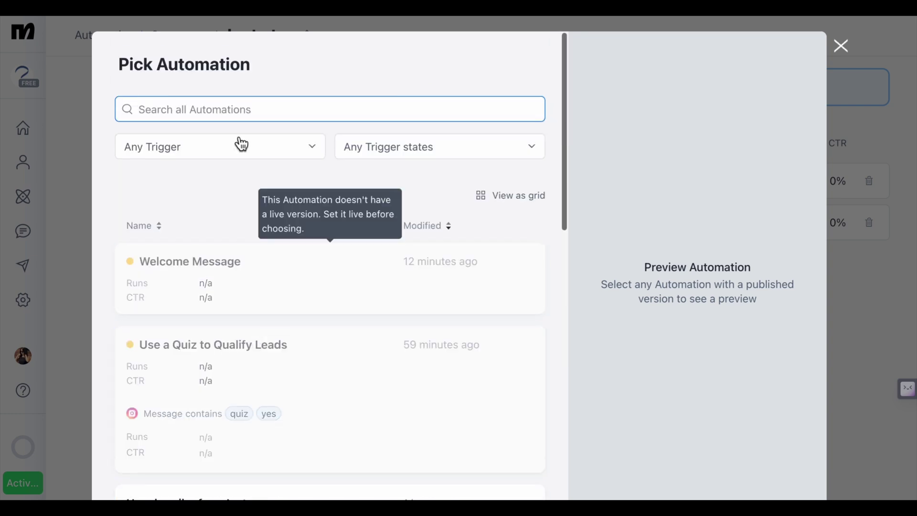
pyautogui.click(306, 154)
pyautogui.click(304, 151)
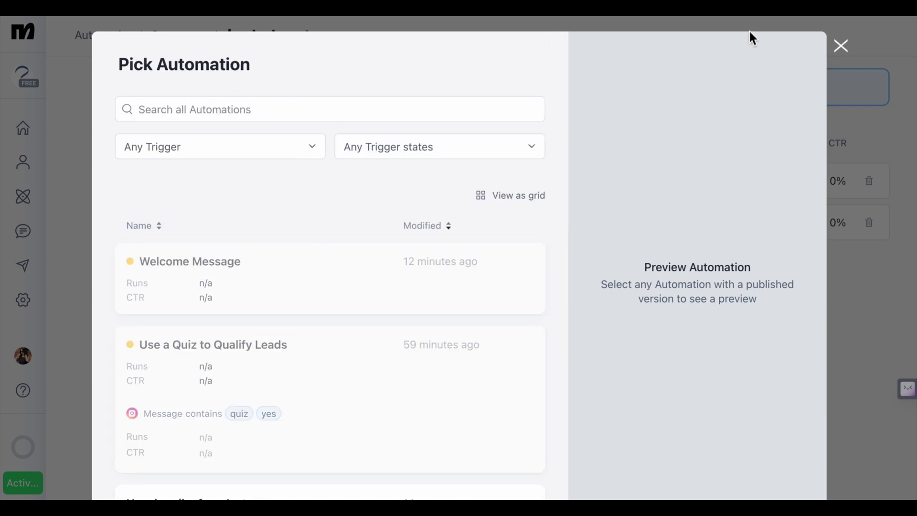
pyautogui.click(842, 47)
pyautogui.click(23, 196)
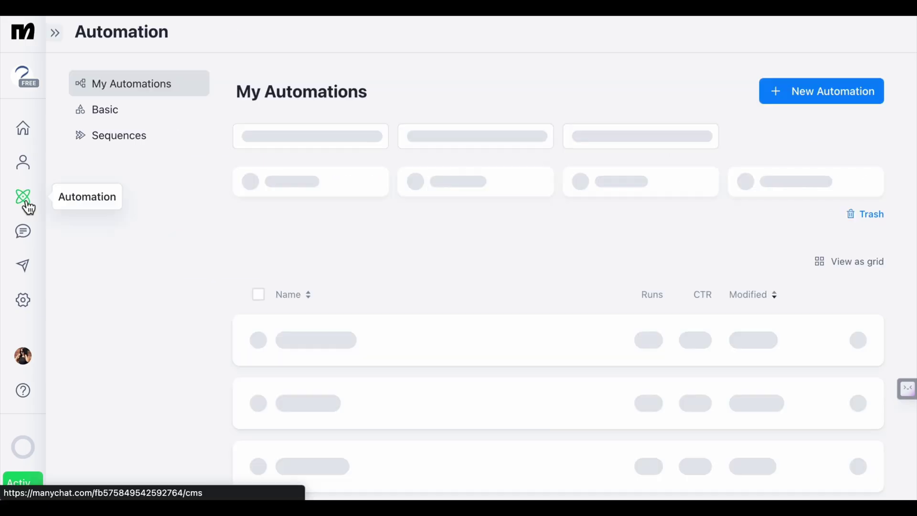
# Step: Start setting up the Conversation Starters FAQ from the Basic automations and open the question "What are your prices?" for editing
pyautogui.click(112, 116)
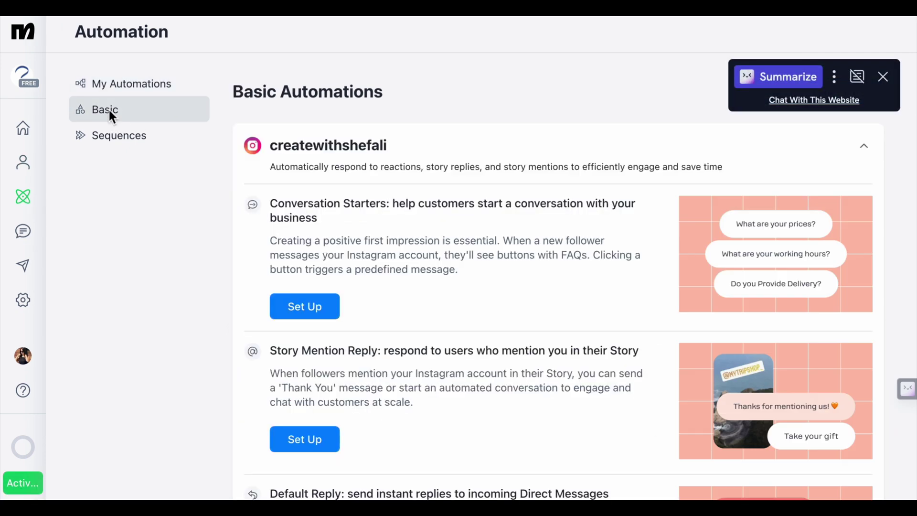
pyautogui.scroll(-1, 371, 308)
pyautogui.click(334, 301)
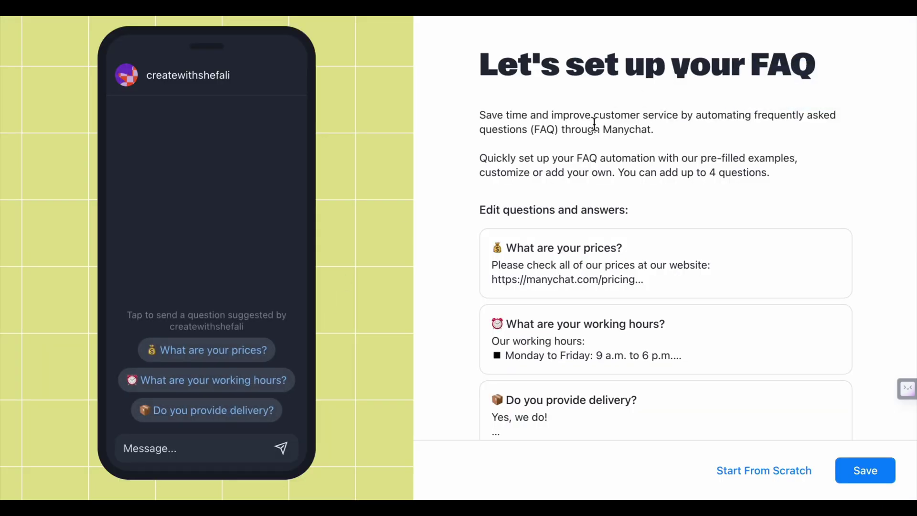
pyautogui.scroll(-2, 608, 209)
pyautogui.scroll(2, 610, 216)
pyautogui.click(830, 264)
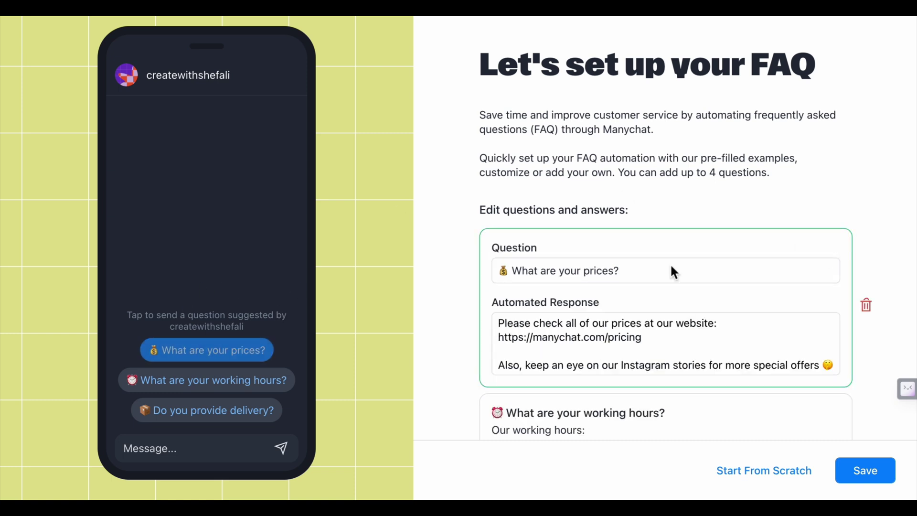
pyautogui.click(637, 271)
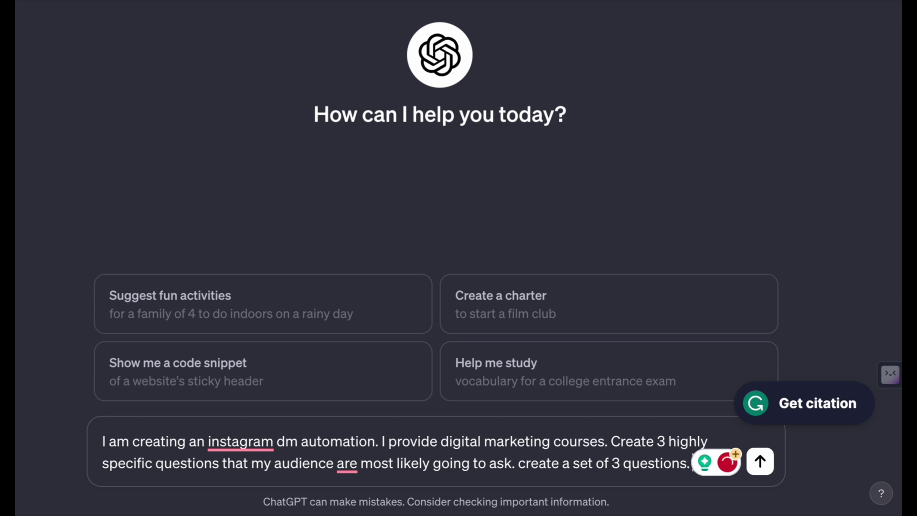
# Step: In ChatGPT, request 3 highly specific audience questions about digital marketing courses for an Instagram DM automation, and ask to make them short
pyautogui.write('and')
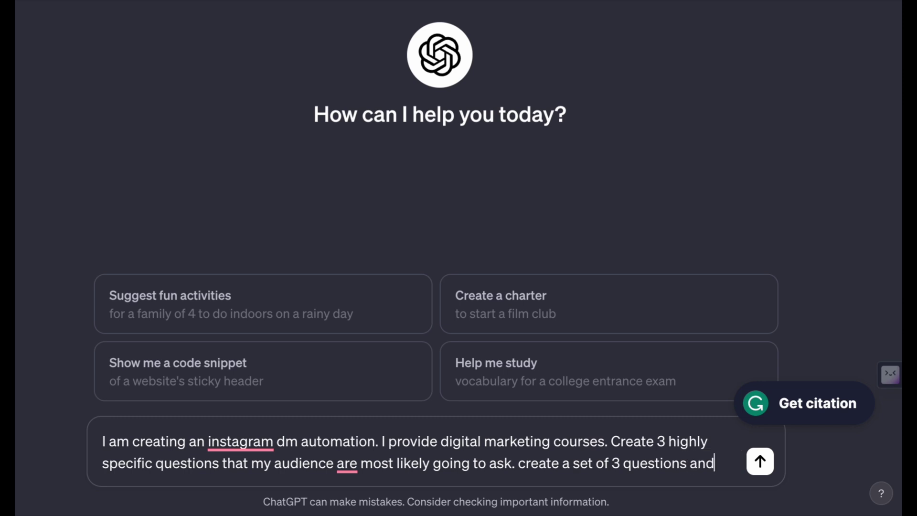
pyautogui.press('Return')
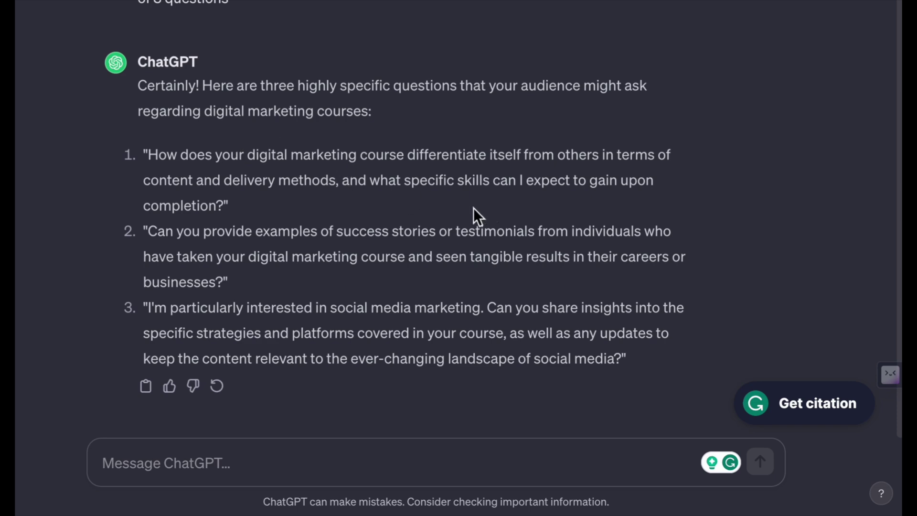
pyautogui.write('make it shor')
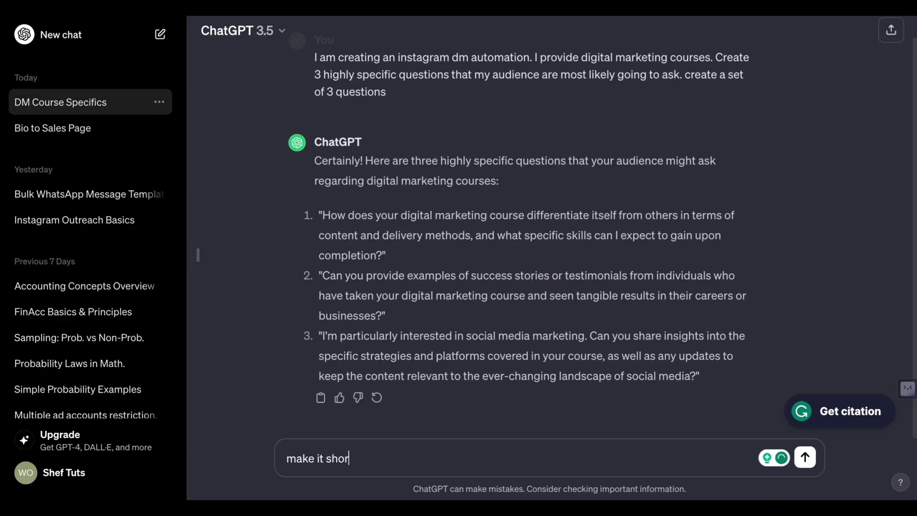
pyautogui.write('t')
pyautogui.press('Return')
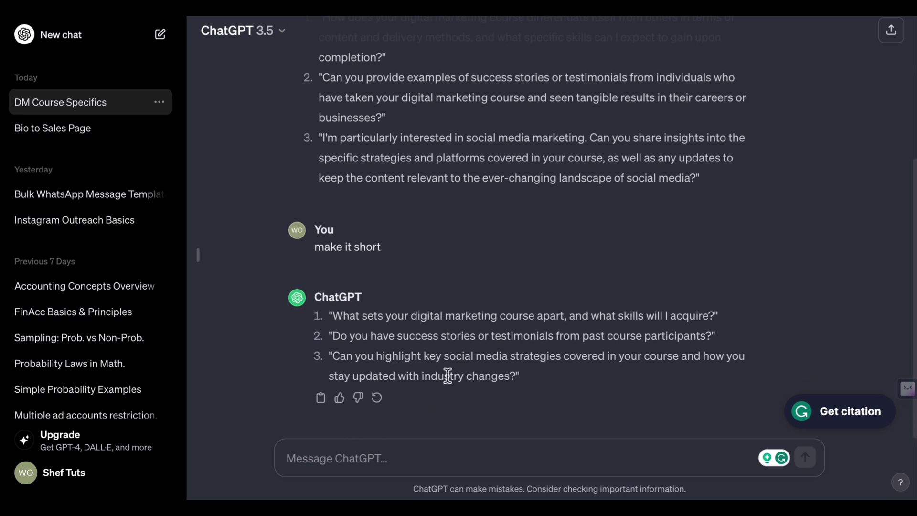
# Step: Ask ChatGPT to create more questions
pyautogui.write('create more q')
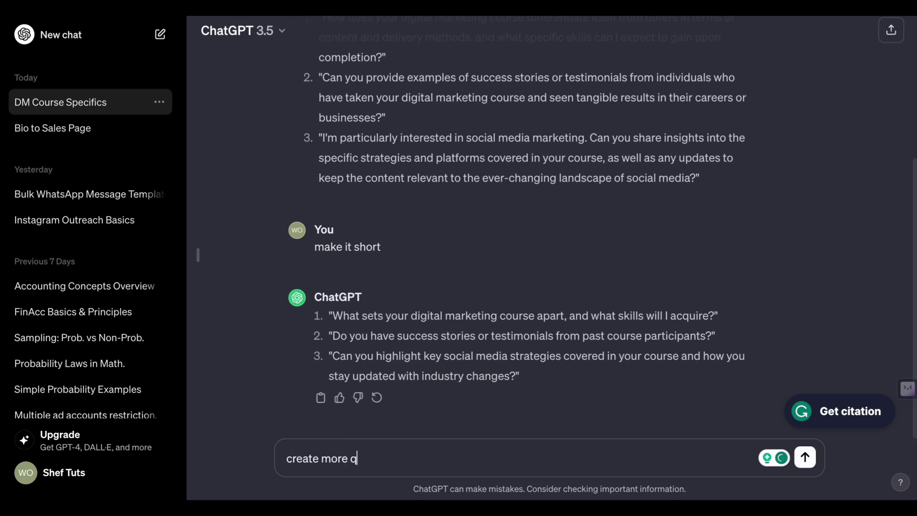
pyautogui.write('uestions')
pyautogui.press('Return')
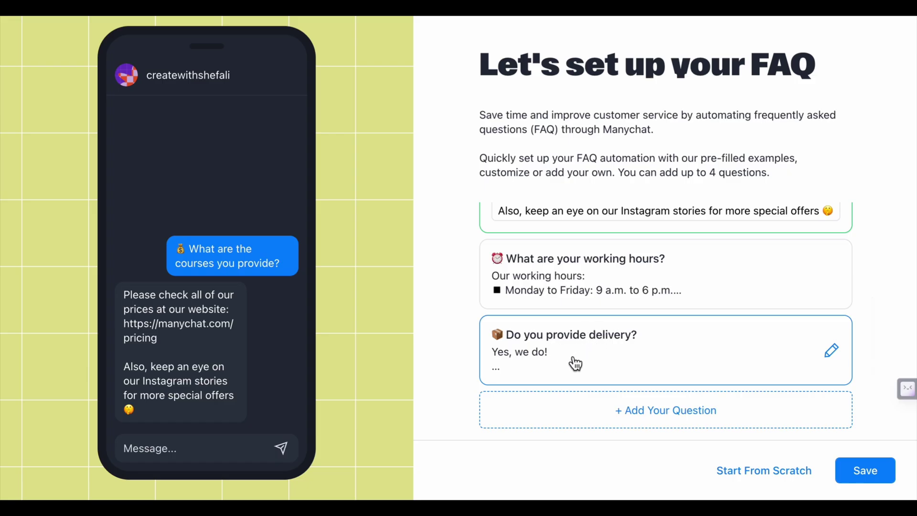
# Step: Back in Manychat, view the delivery question's automated response, add a fourth question with its default text, and save the FAQ
pyautogui.click(575, 364)
pyautogui.scroll(-3, 626, 348)
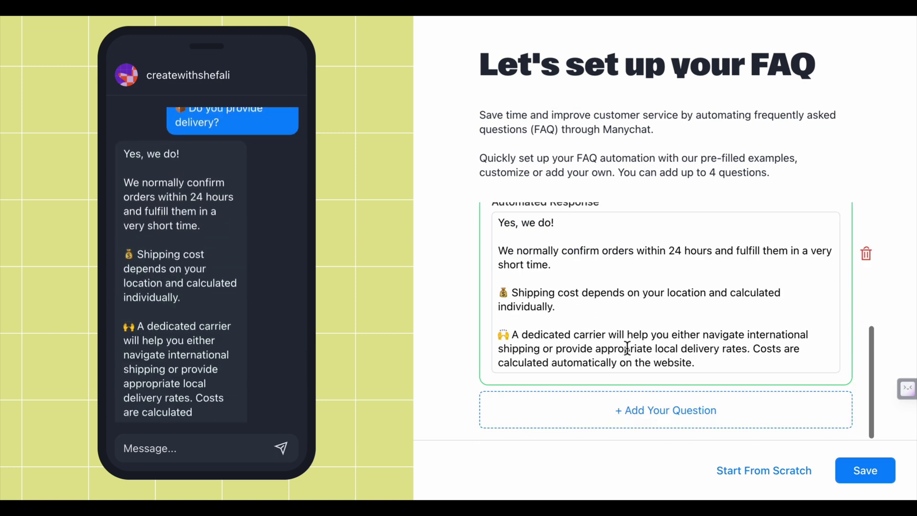
pyautogui.click(674, 415)
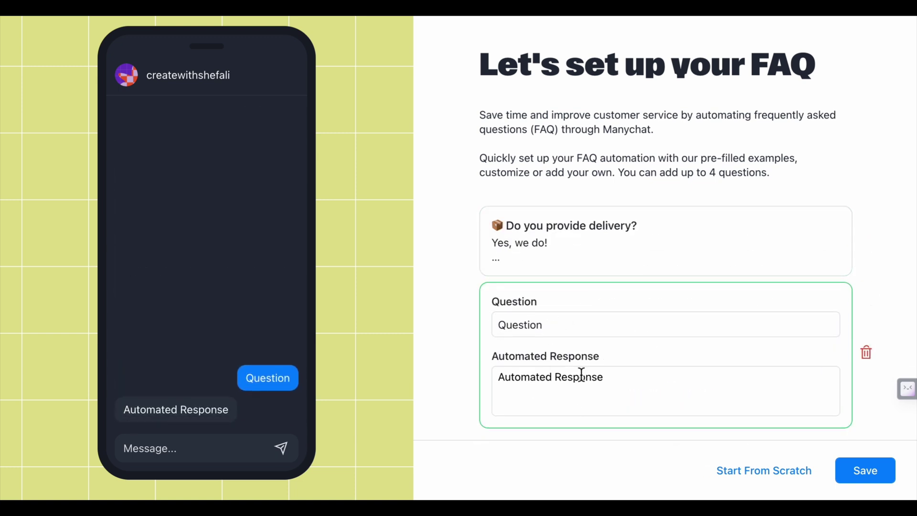
pyautogui.click(863, 472)
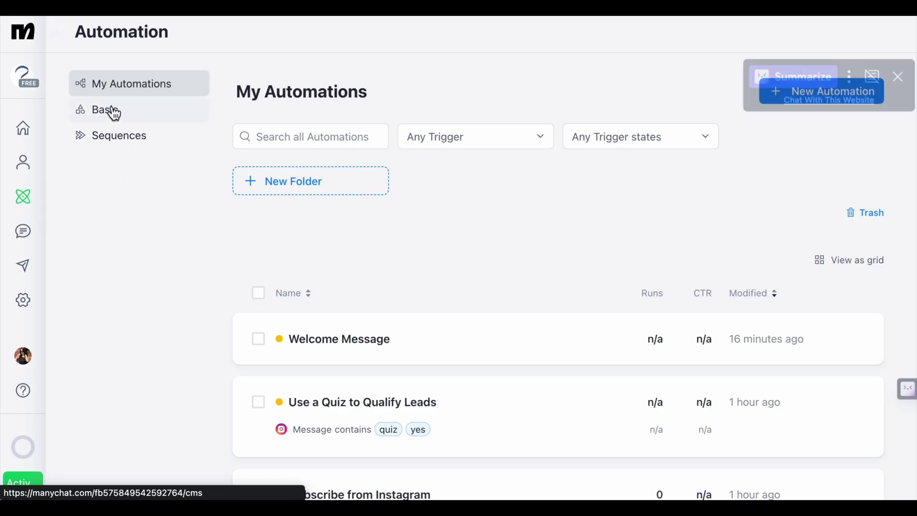
# Step: Open the Story Mention Reply setup from the Basic automations and start it from scratch
pyautogui.click(117, 114)
pyautogui.scroll(-2, 426, 393)
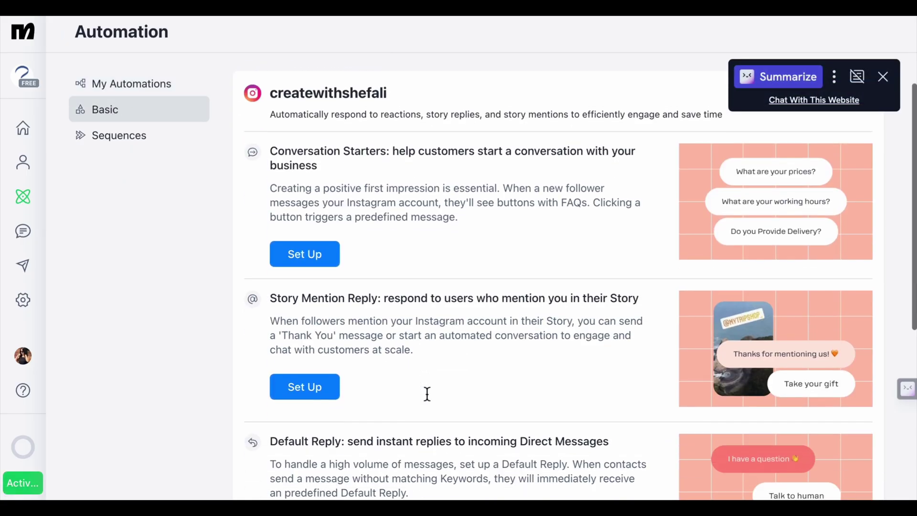
pyautogui.click(330, 392)
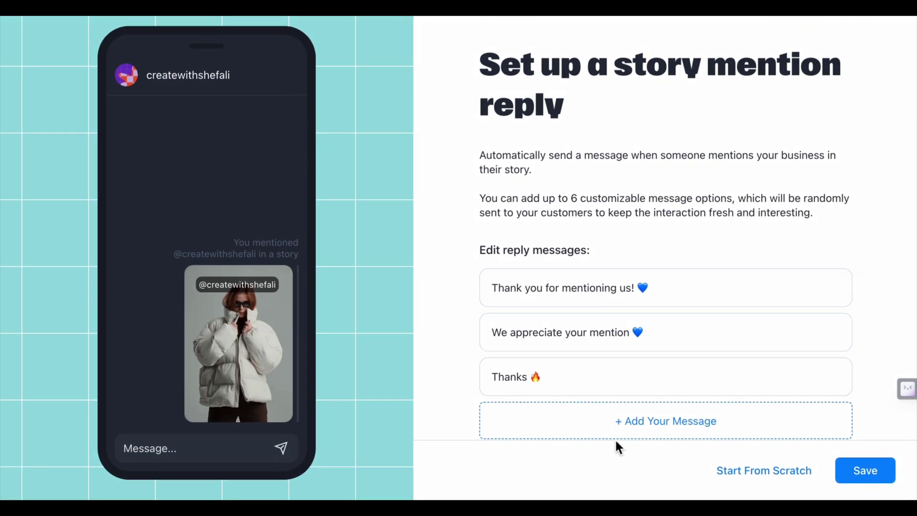
pyautogui.scroll(-1, 677, 437)
pyautogui.click(757, 470)
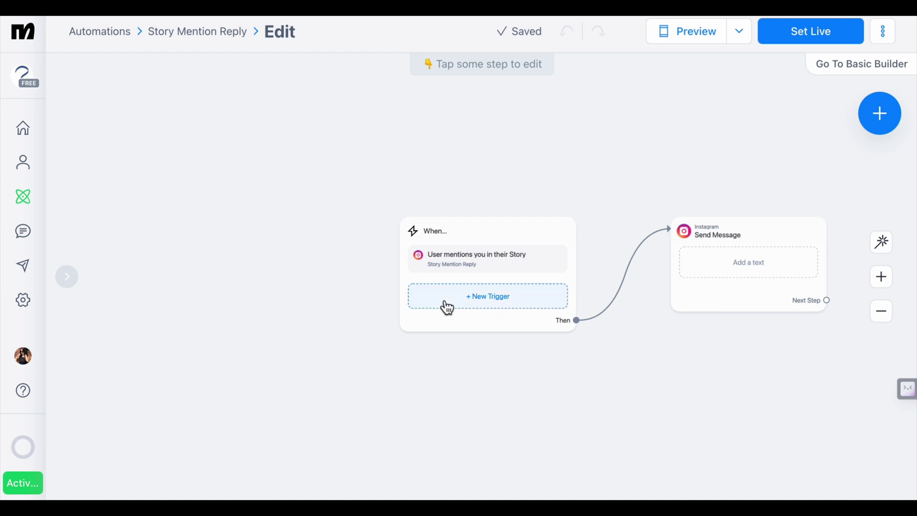
# Step: Set the Story Mention Reply trigger to run once per 24 hours and check the available delay options
pyautogui.click(497, 272)
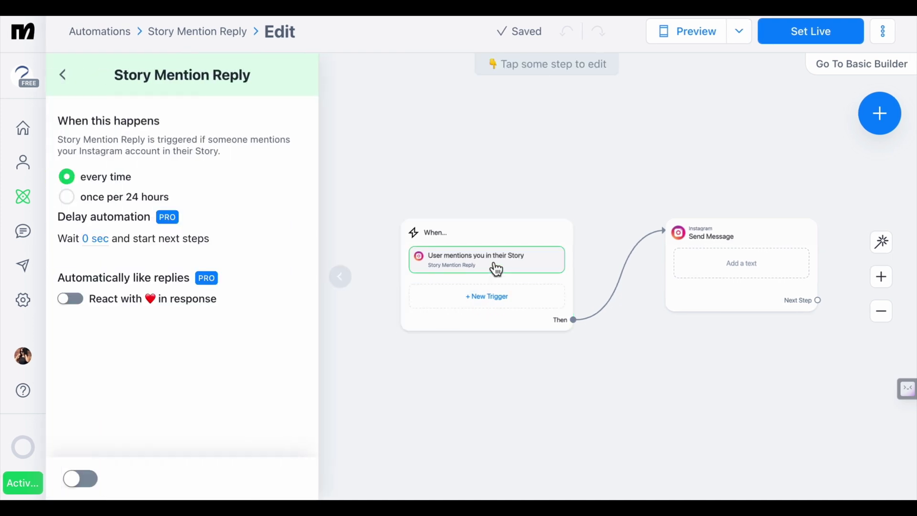
pyautogui.click(117, 198)
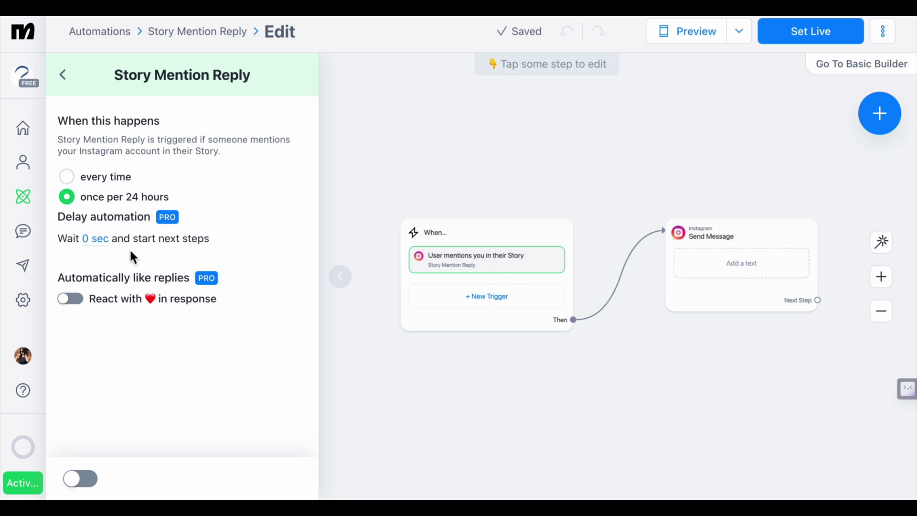
pyautogui.click(101, 243)
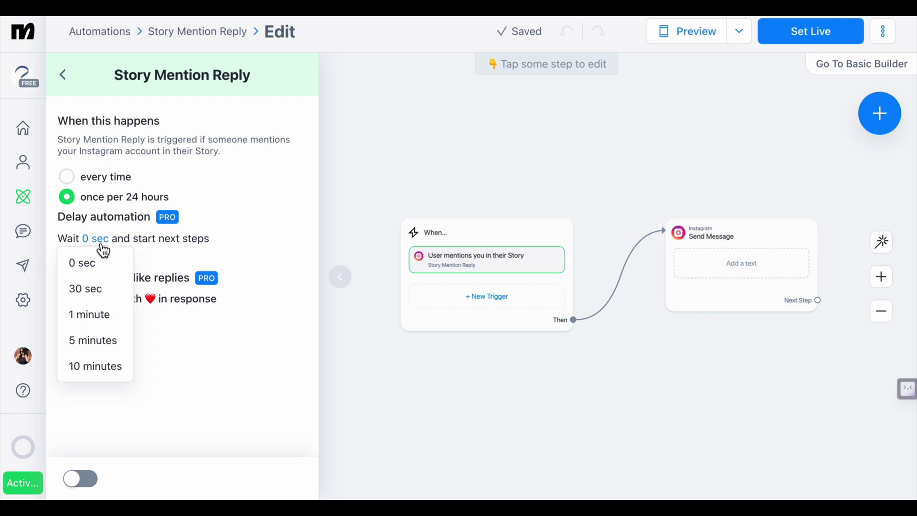
pyautogui.click(485, 273)
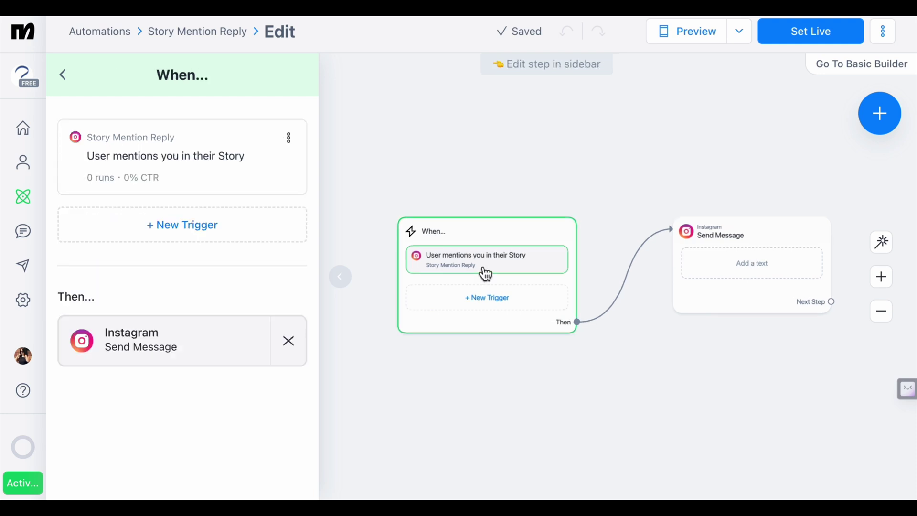
# Step: Add Instagram triggers for Story replies, Post or Reel comments, and referral link clicks to the automation
pyautogui.click(491, 322)
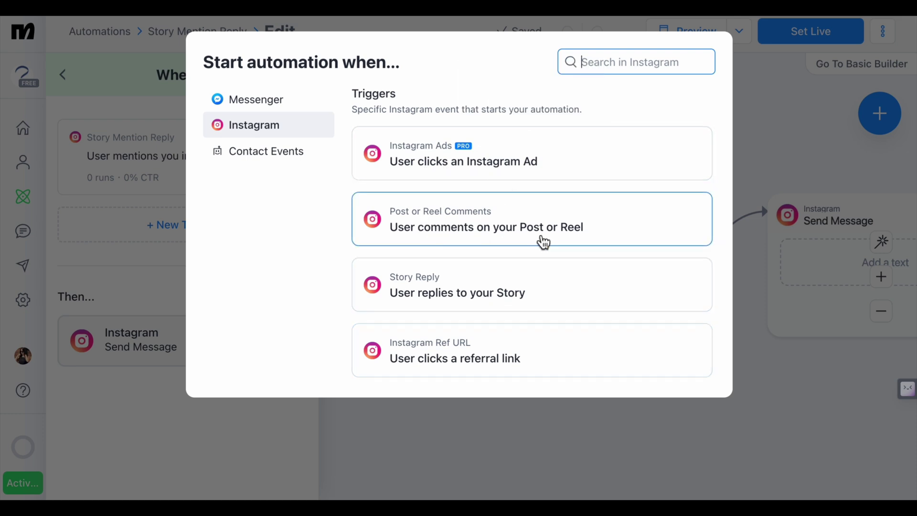
pyautogui.click(487, 301)
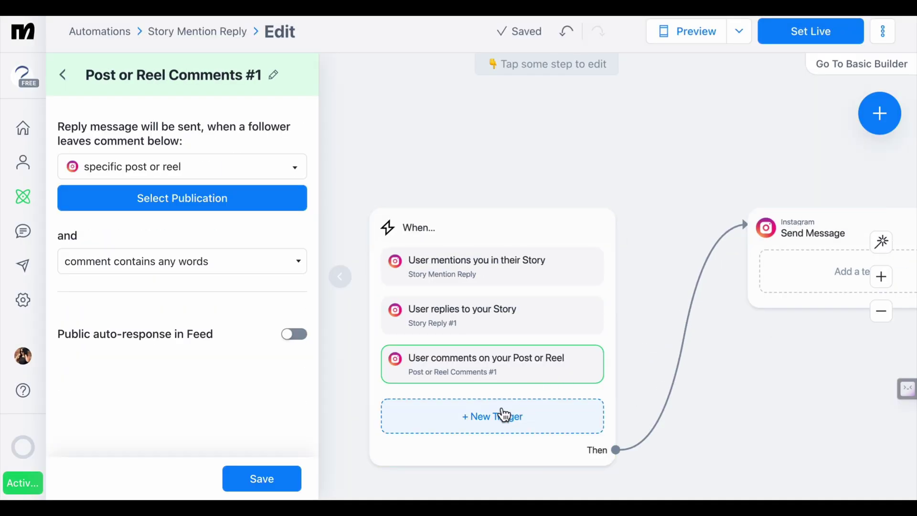
pyautogui.click(498, 418)
pyautogui.click(509, 354)
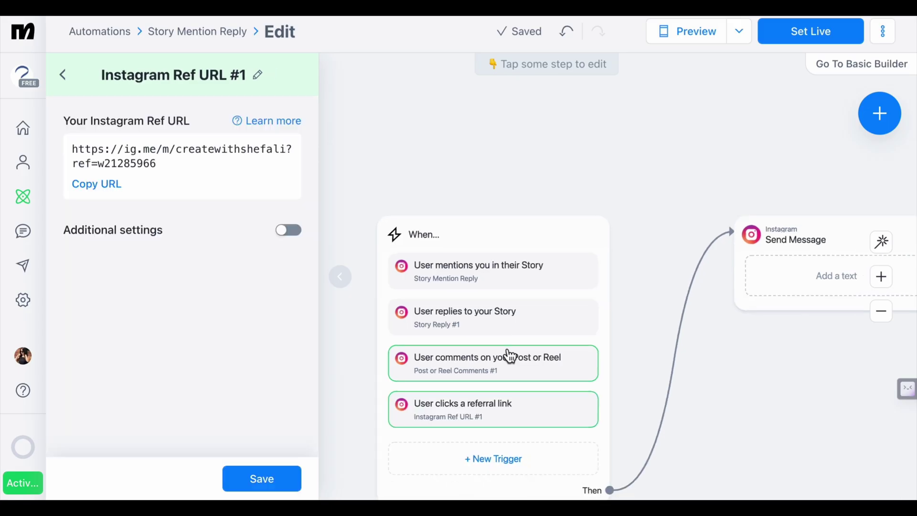
pyautogui.click(484, 461)
pyautogui.scroll(-3, 492, 358)
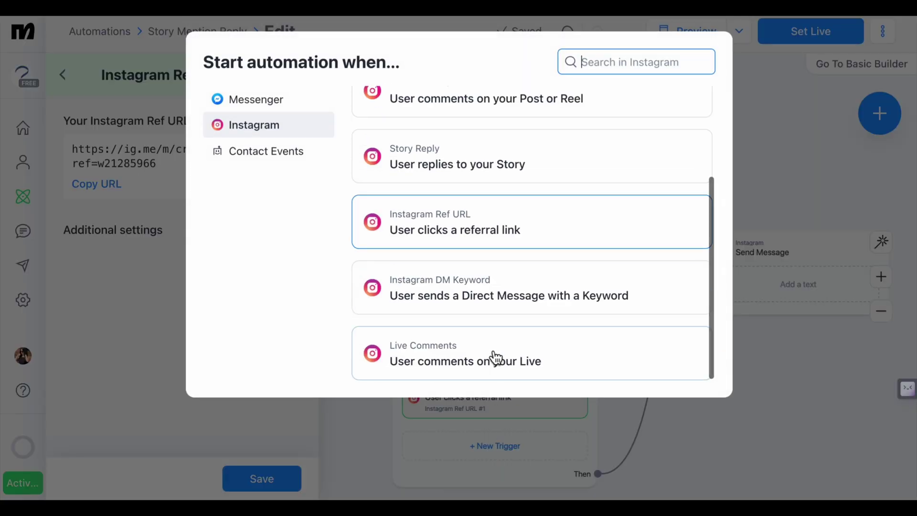
pyautogui.click(504, 313)
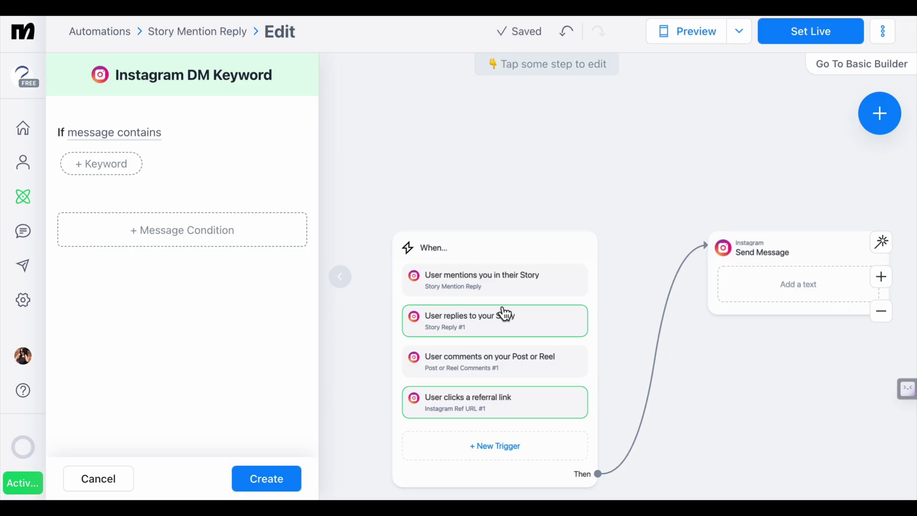
pyautogui.click(761, 295)
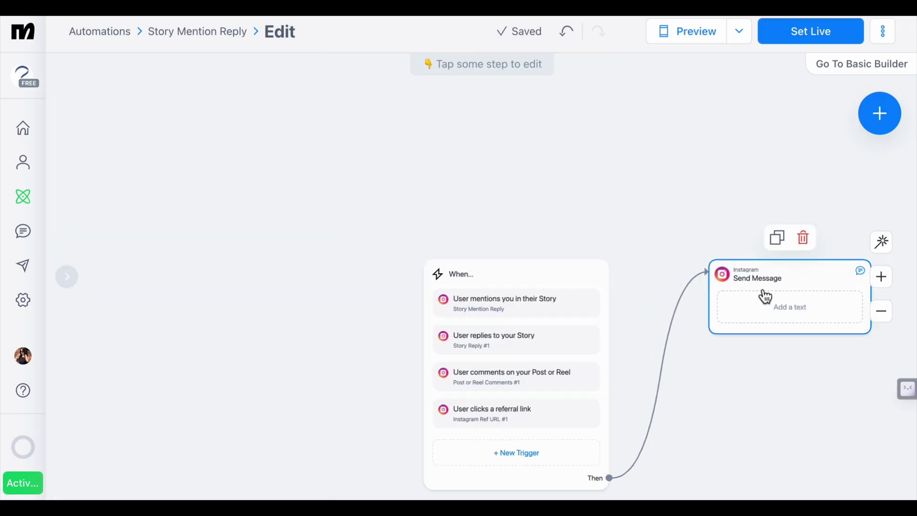
# Step: Set the Send Message text to "Thank you for trusting us. Please leave your phone number and we shall get back to you soon."
pyautogui.click(780, 313)
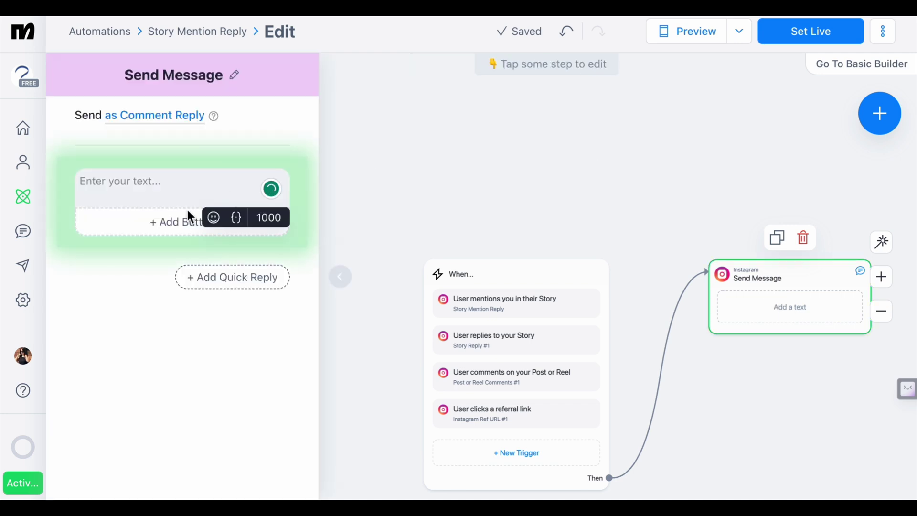
pyautogui.write('Thank you ')
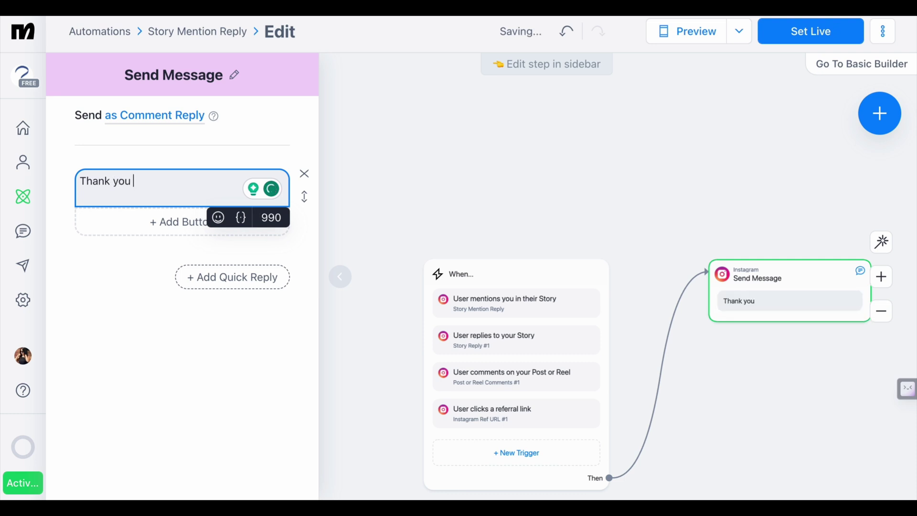
pyautogui.write('for trusting ')
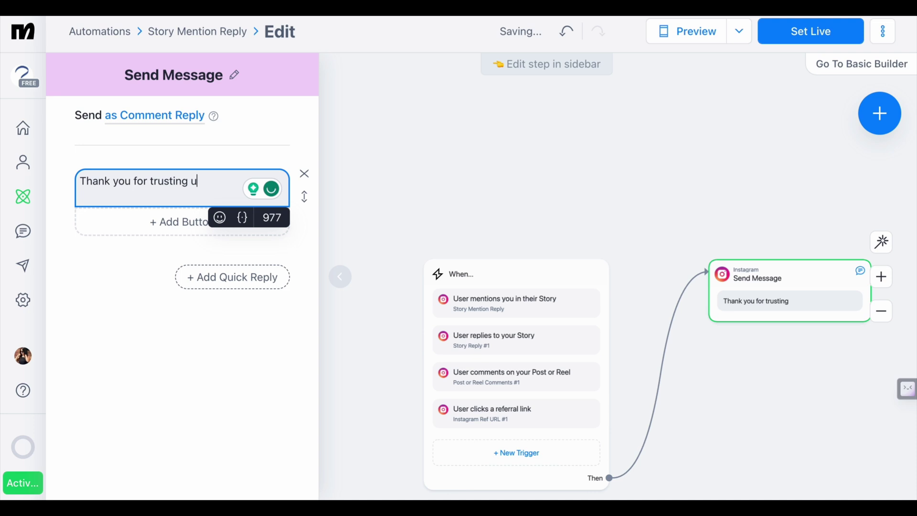
pyautogui.write('us. Please leave your')
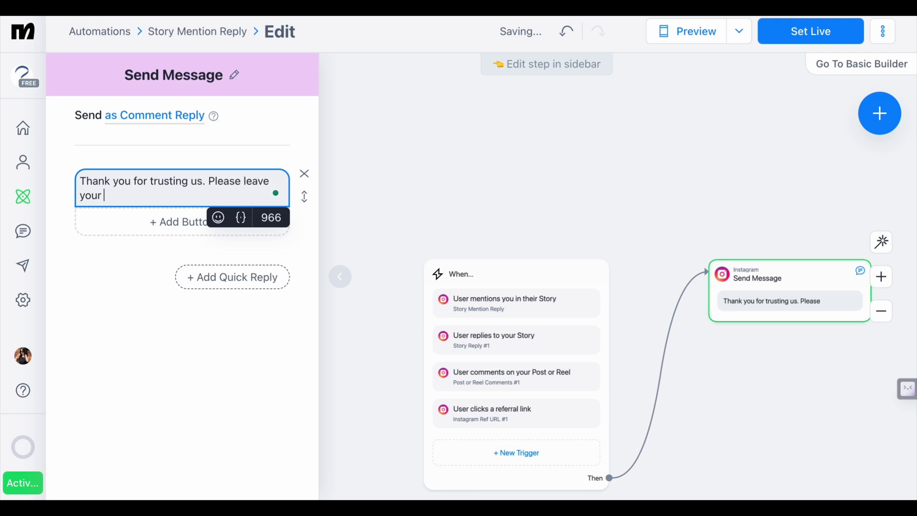
pyautogui.write(' phone numbe')
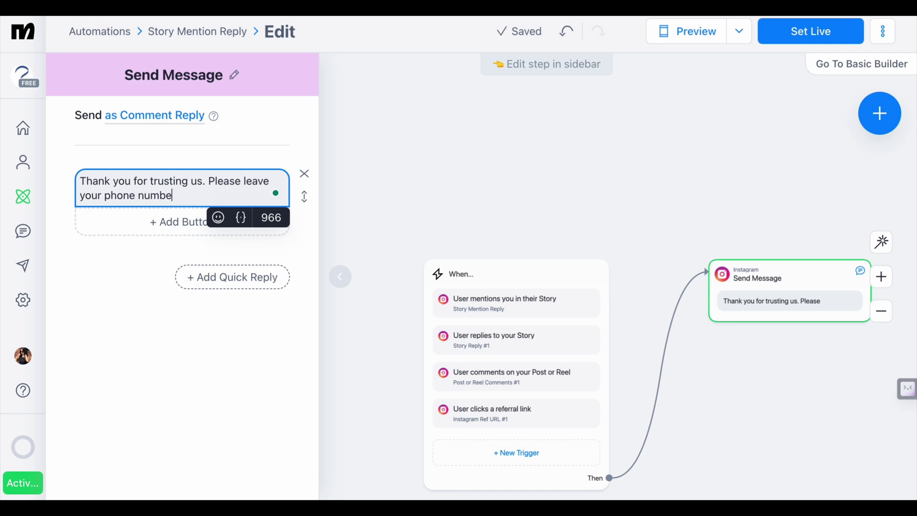
pyautogui.write('r and we ')
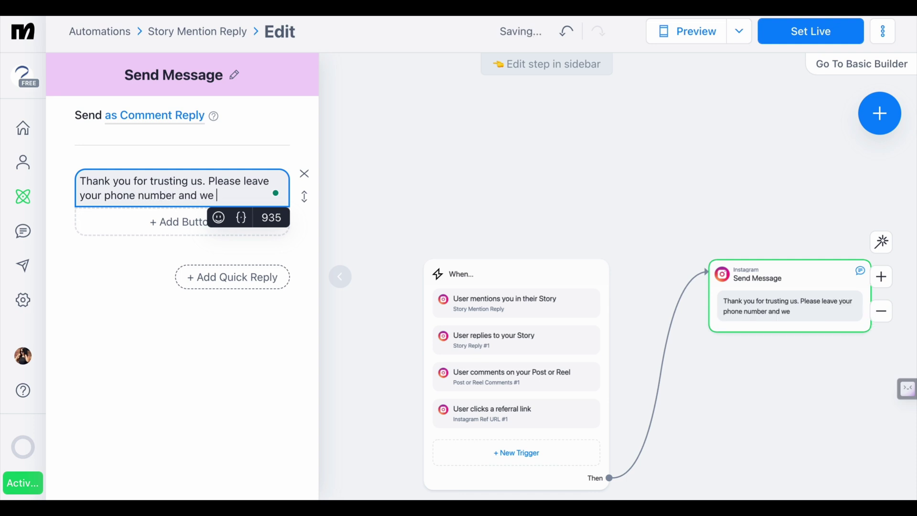
pyautogui.write('shall get back to you soon.')
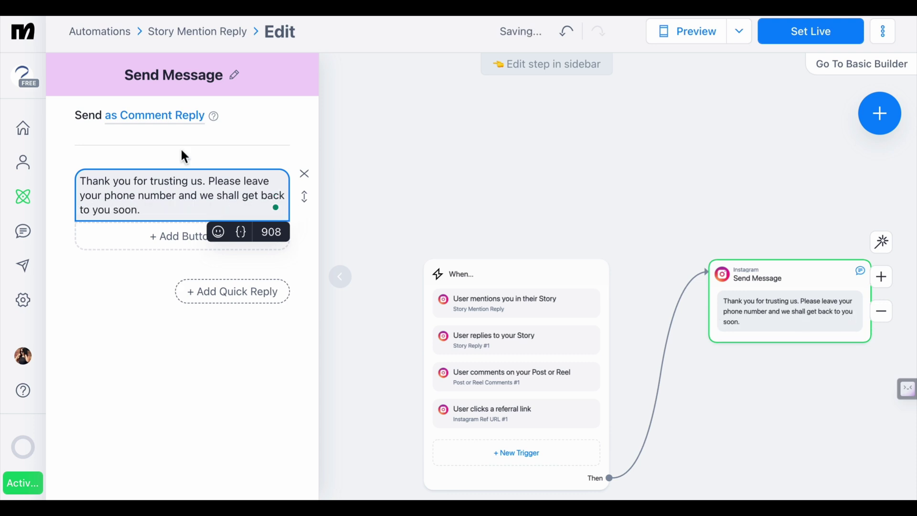
# Step: Open the Instagram Default Reply automation and set its Send Message text to "Hello. Great to see you."
pyautogui.click(99, 31)
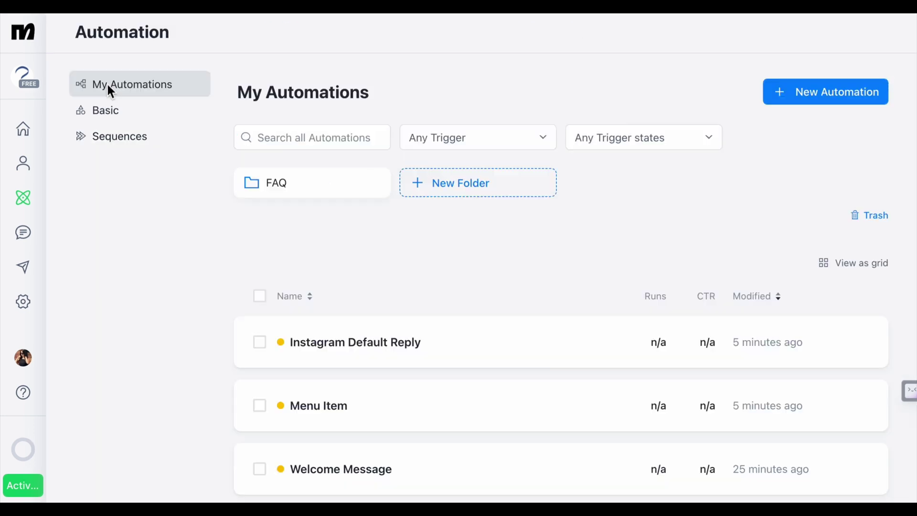
pyautogui.scroll(-1, 349, 375)
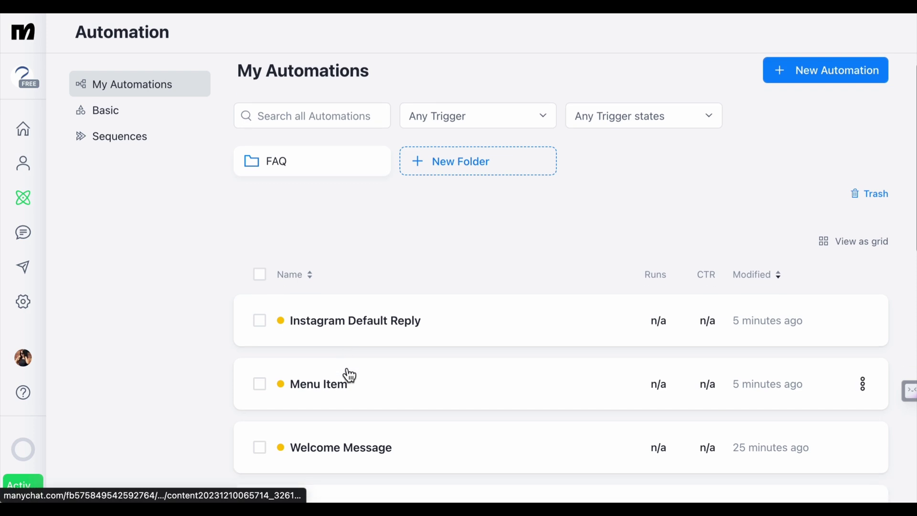
pyautogui.click(339, 320)
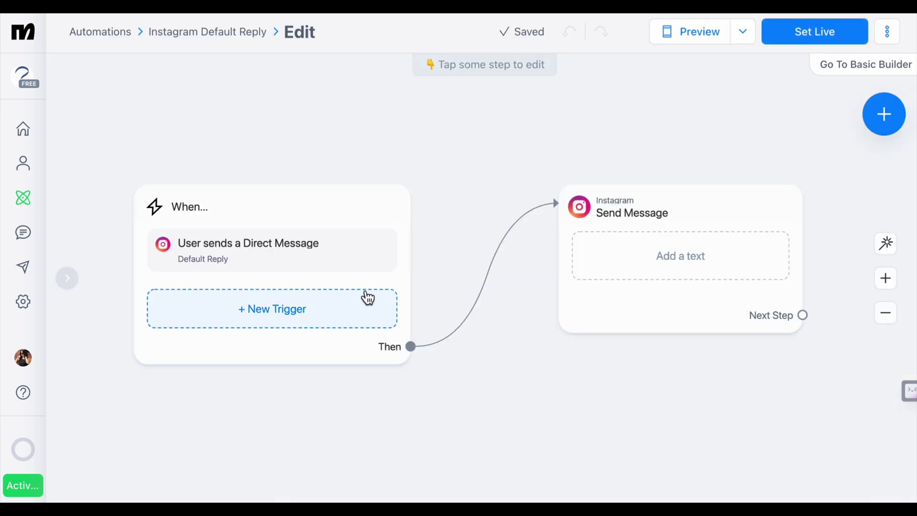
pyautogui.click(598, 264)
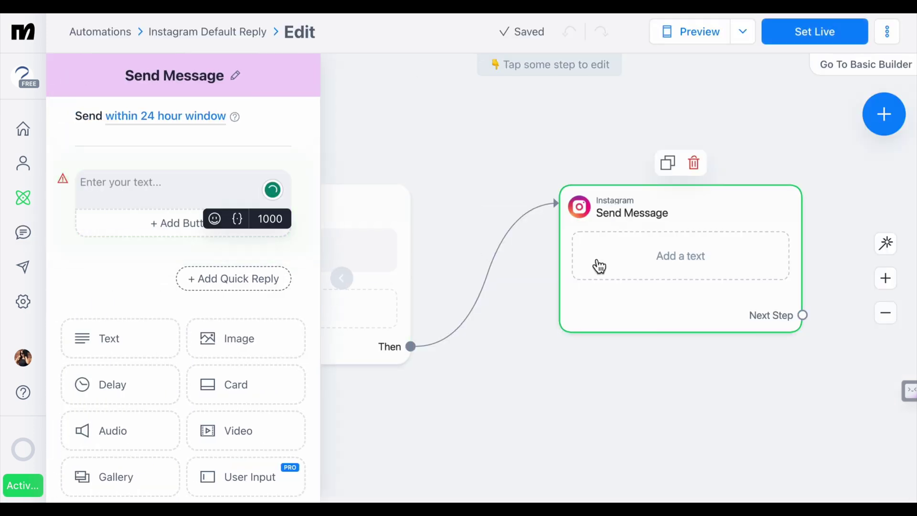
pyautogui.write('Hello. Great to see you.')
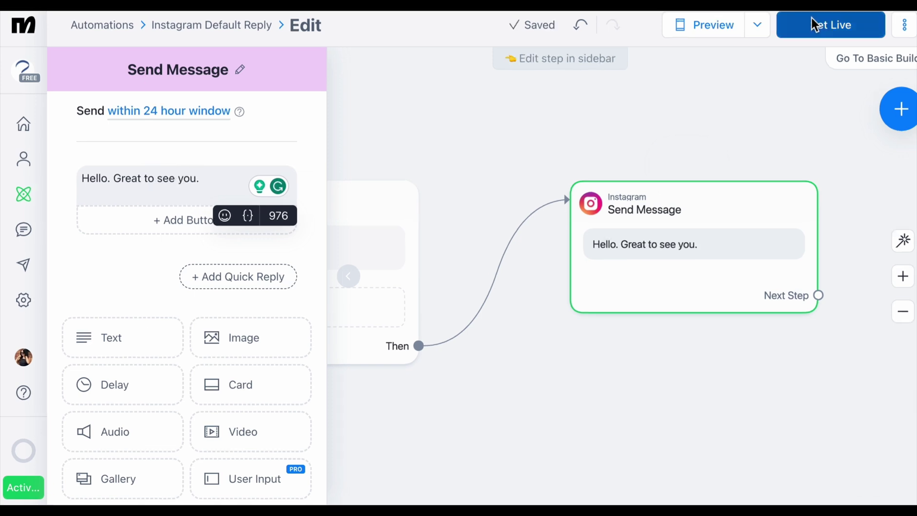
# Step: Add an image block below the message text and upload the picture of a hand holding a phone
pyautogui.scroll(-1, 210, 405)
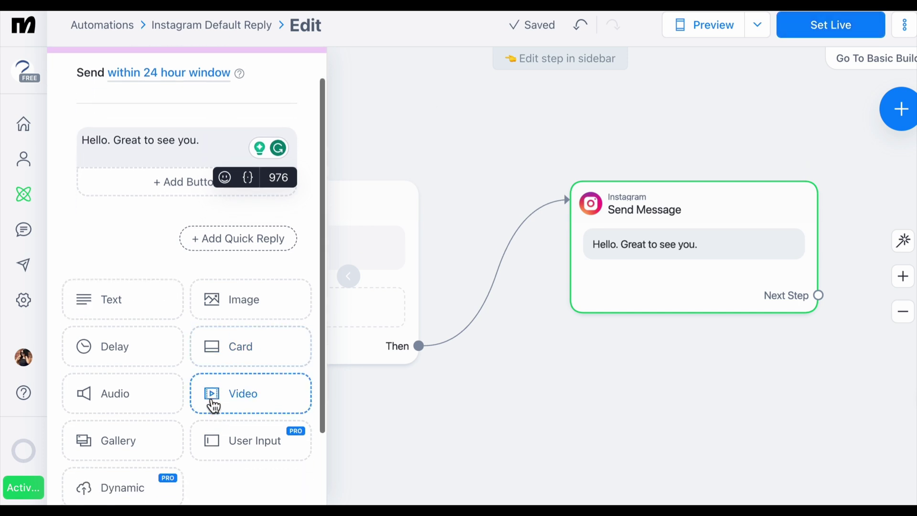
pyautogui.click(258, 304)
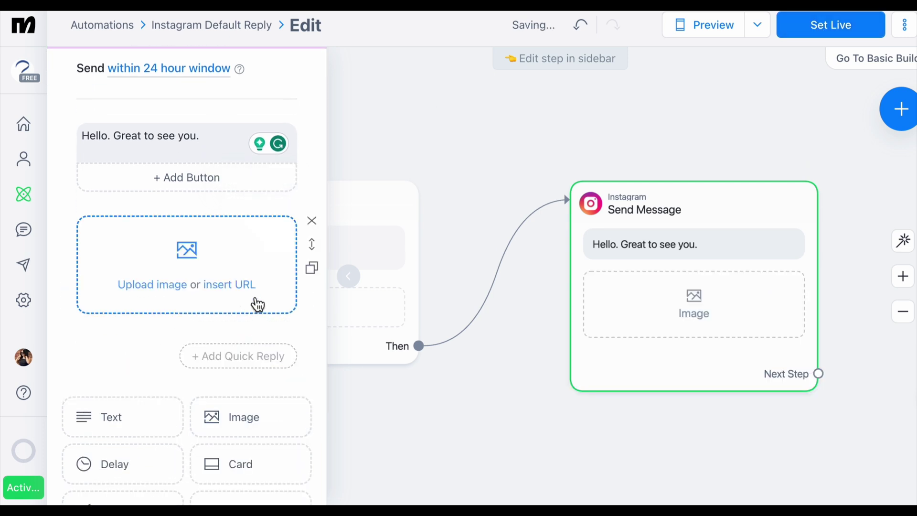
pyautogui.click(187, 250)
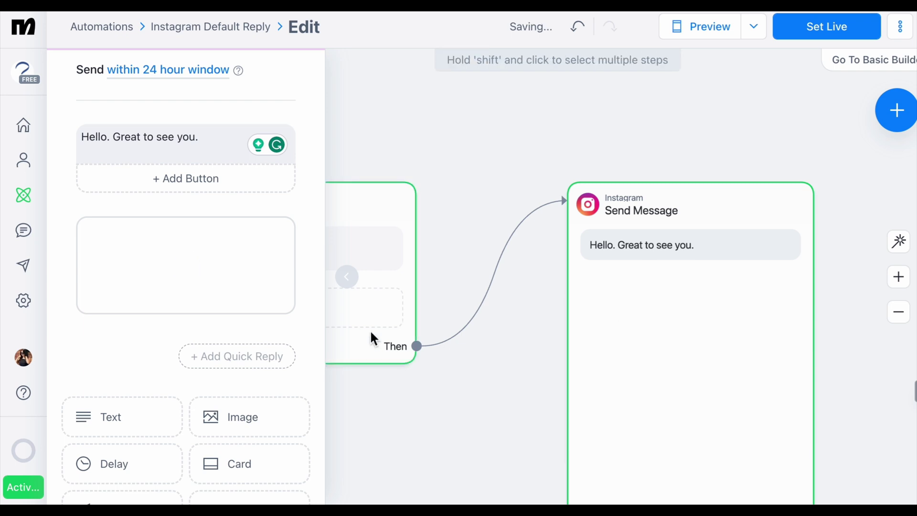
pyautogui.scroll(-1, 666, 375)
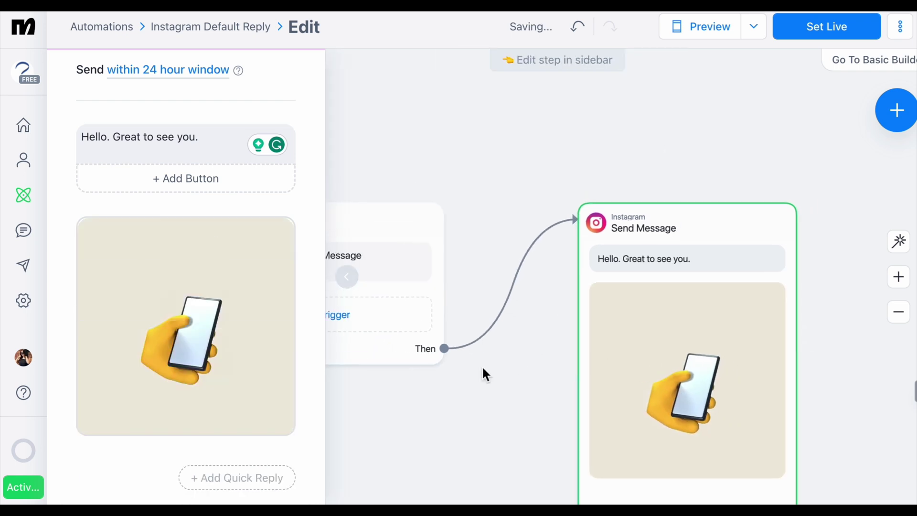
pyautogui.scroll(-4, 212, 363)
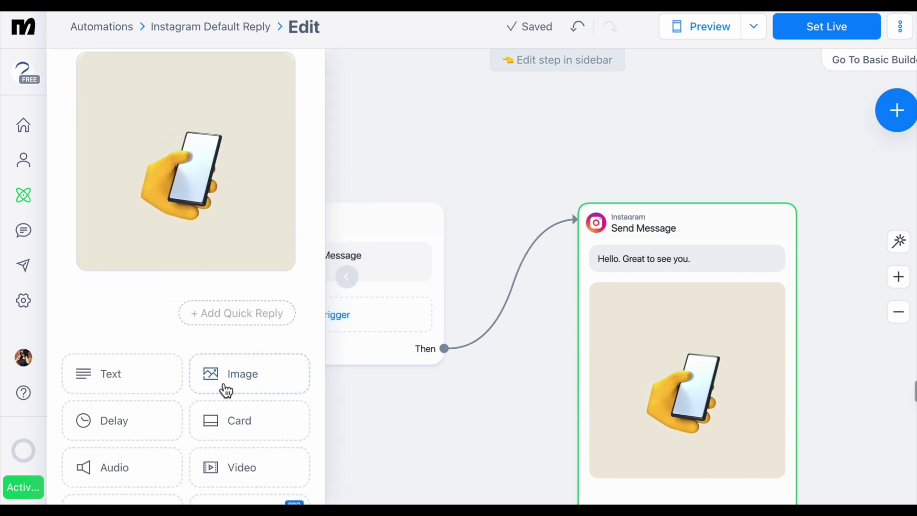
pyautogui.scroll(-2, 229, 420)
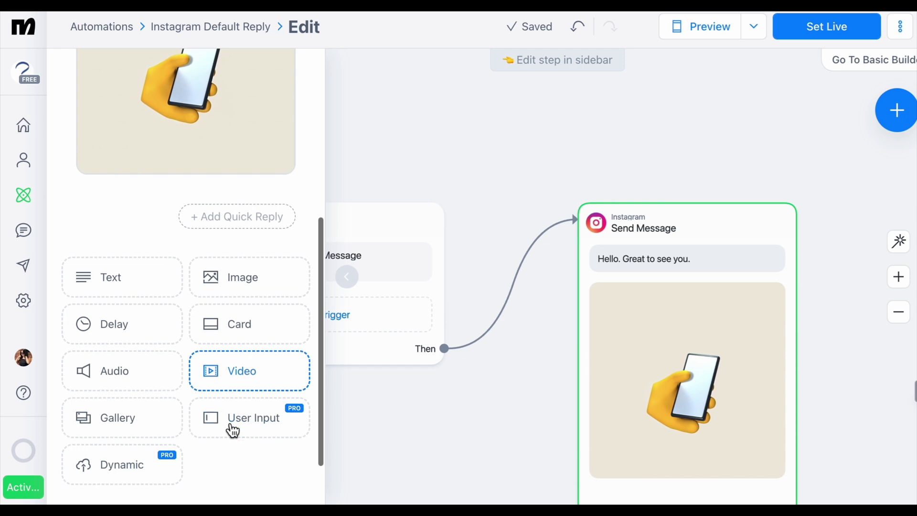
pyautogui.click(245, 368)
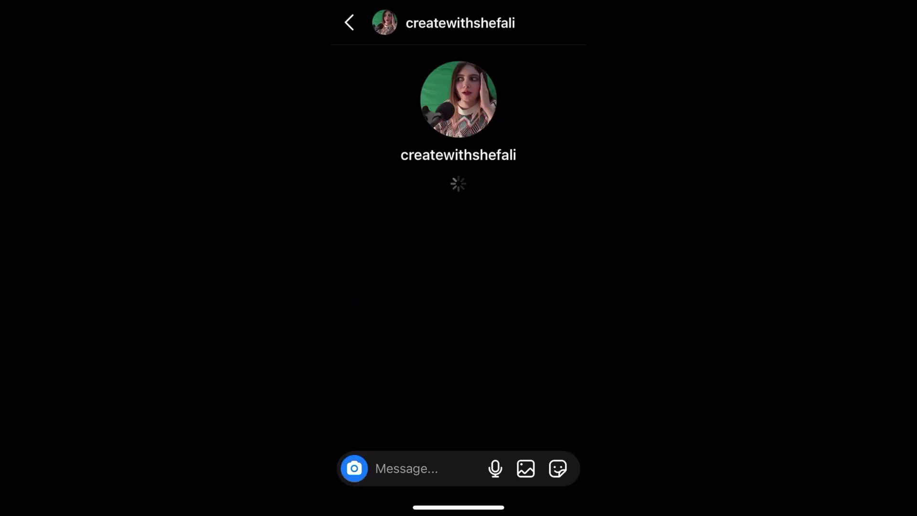
pyautogui.click(409, 467)
pyautogui.write('Shef')
pyautogui.press('BackSpace')
pyautogui.press('BackSpace')
pyautogui.press('BackSpace')
pyautogui.press('BackSpace')
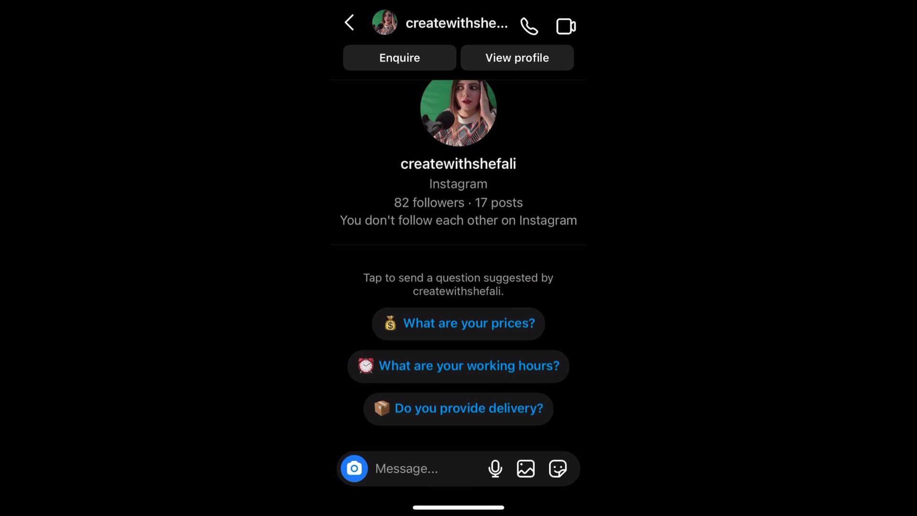
# Step: Send the direct message "Hey" to the business account in Instagram and check the automatic reply
pyautogui.click(405, 468)
pyautogui.write('Hey')
pyautogui.click(559, 231)
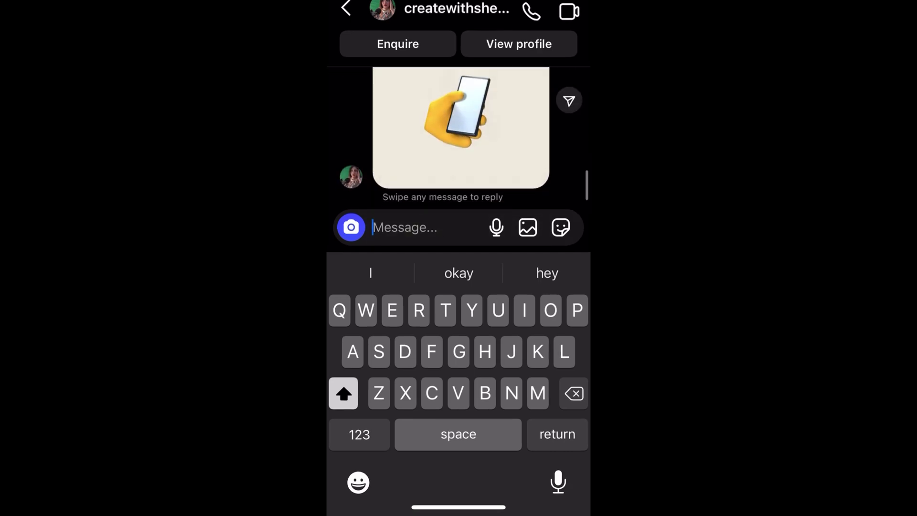
pyautogui.scroll(-2, 461, 263)
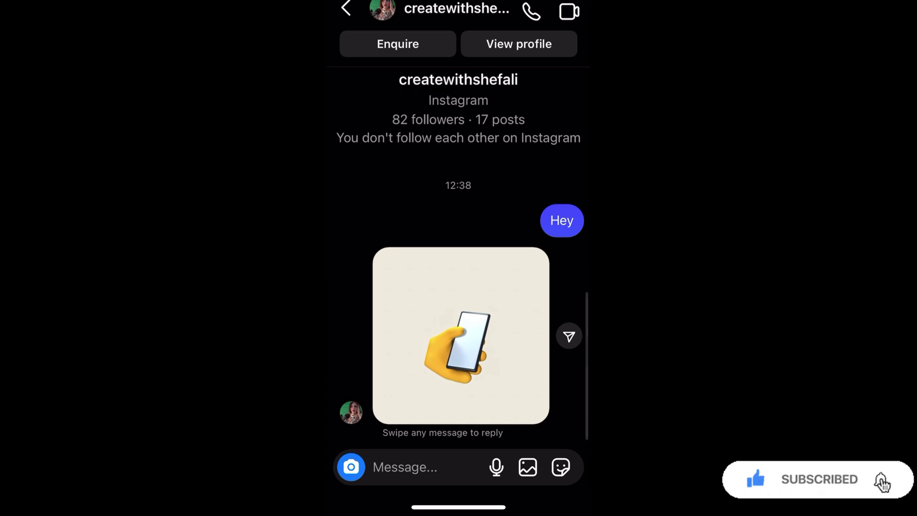